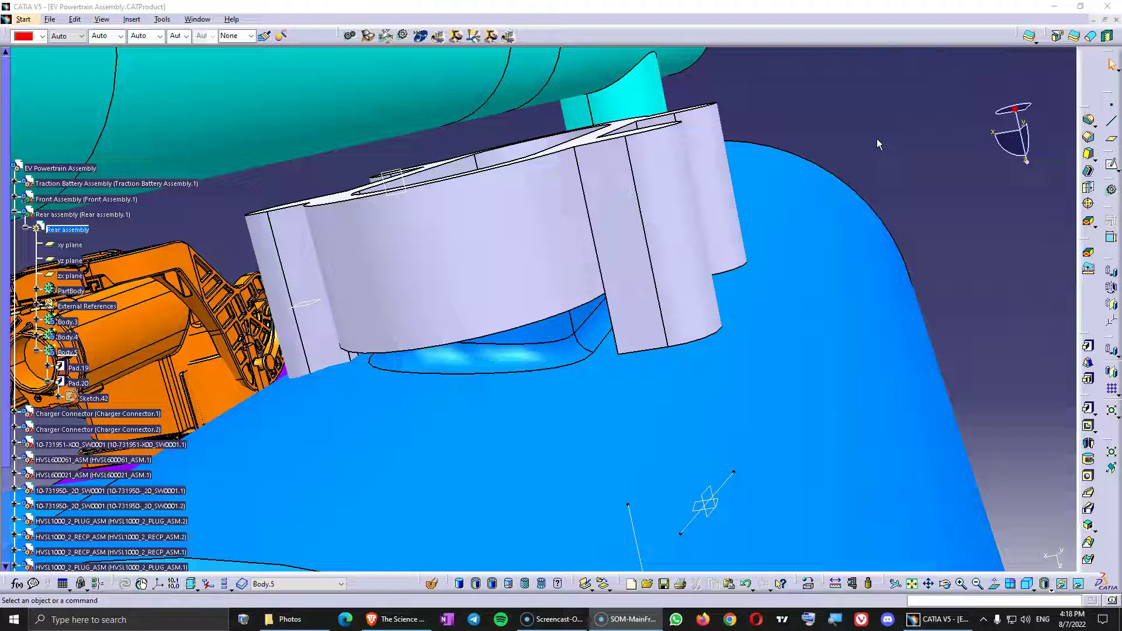
Rotate the view toward the pad bracket and select the Pad.19 face.
scroll(69, 240, "down", 3)
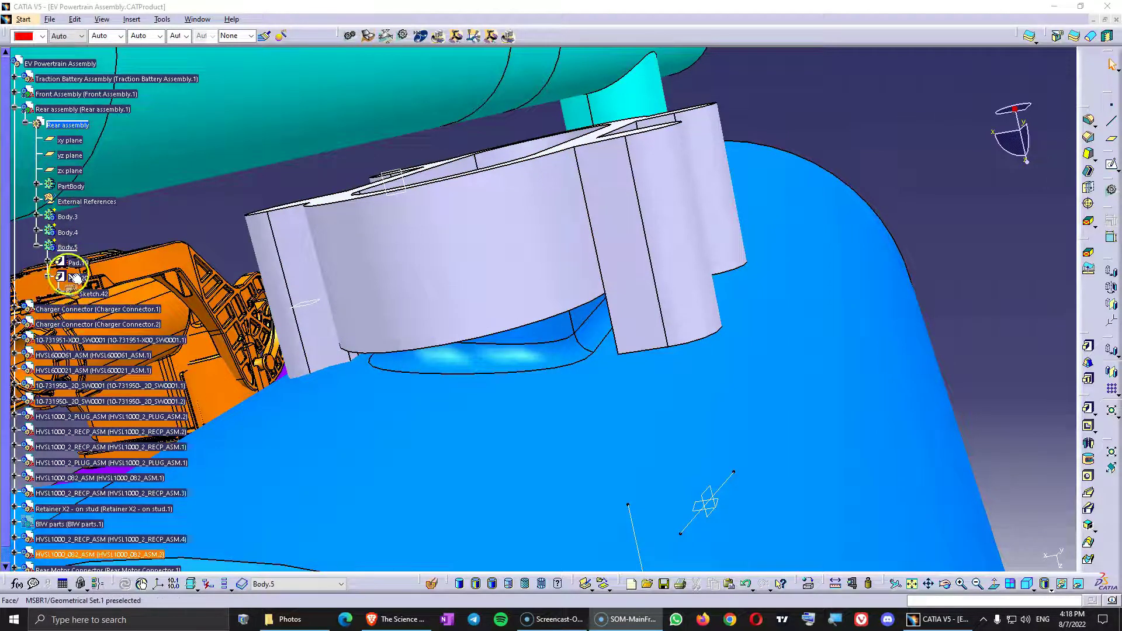
left_click(59, 153)
left_click(866, 111)
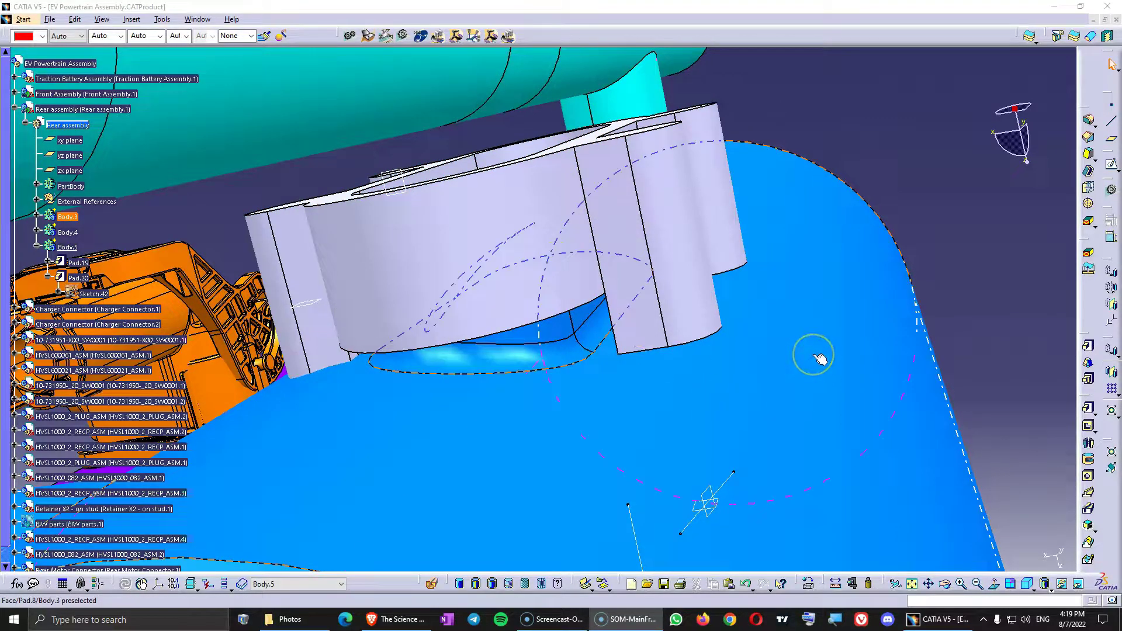
middle_click_drag(811, 216, 827, 327)
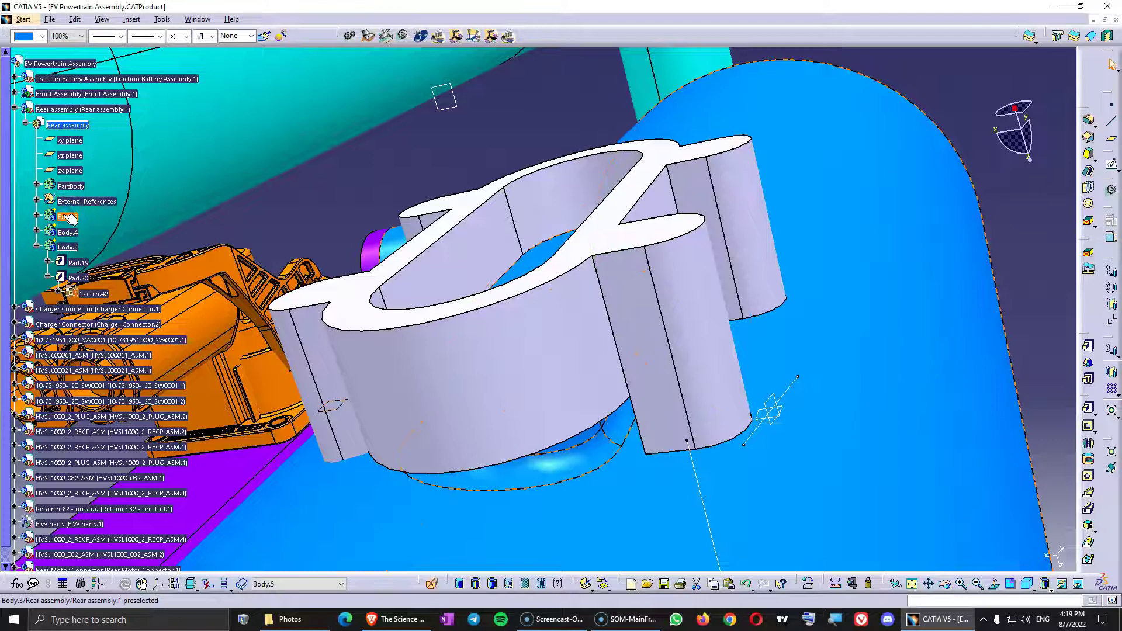
left_click(539, 339)
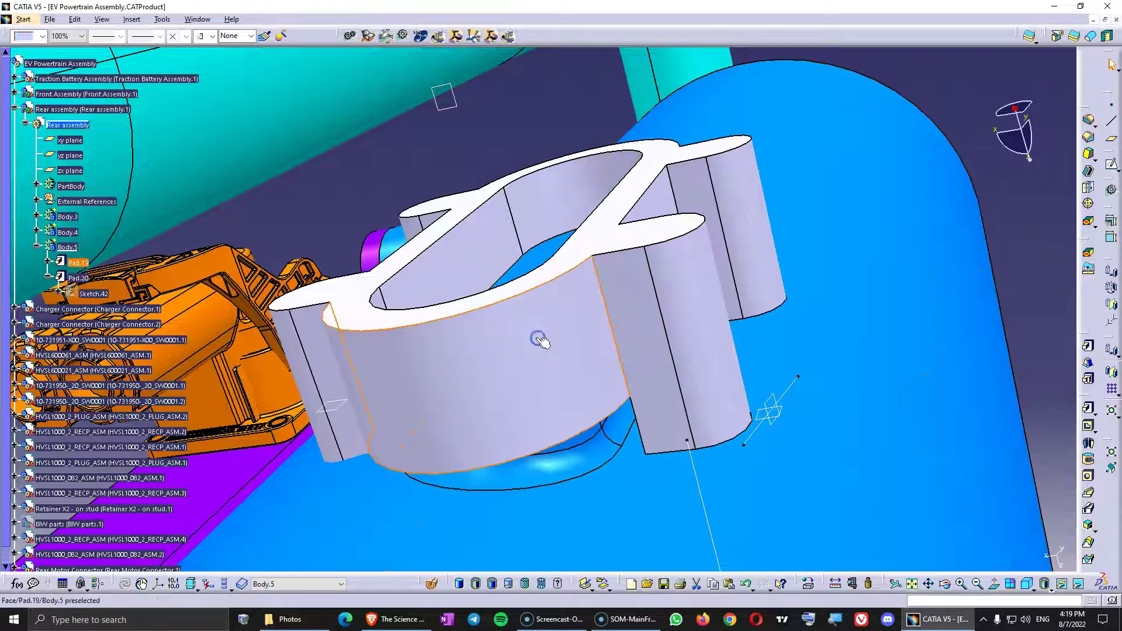
left_click(476, 334)
Select the whole of Body.5, then the Rear assembly part, and clear the selection.
left_click(501, 377)
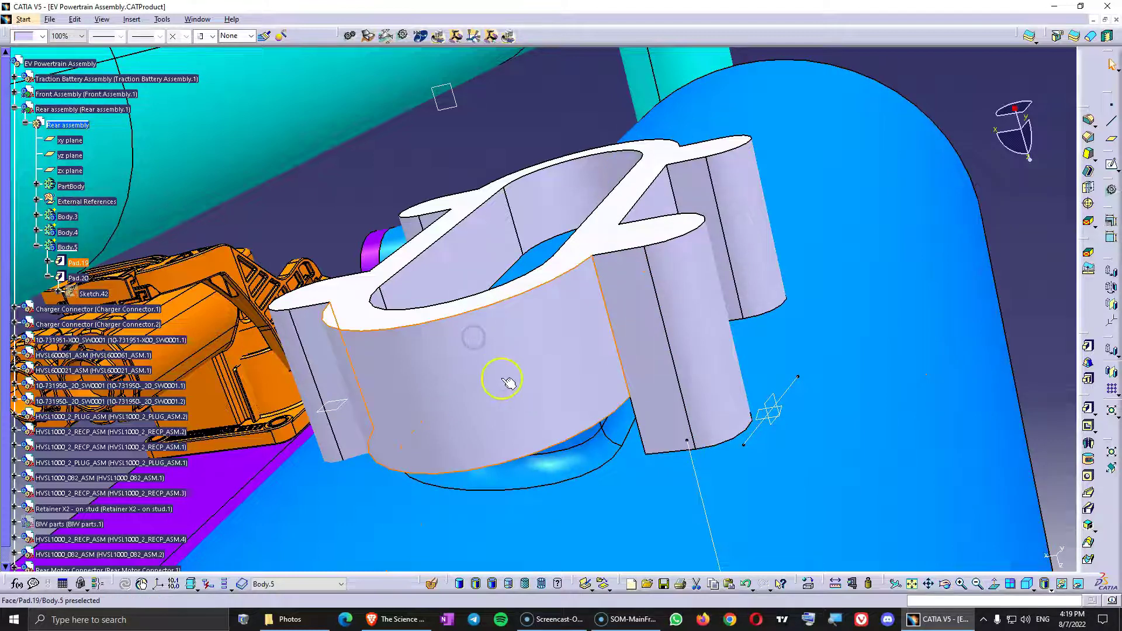
left_click(69, 287)
left_click(67, 247)
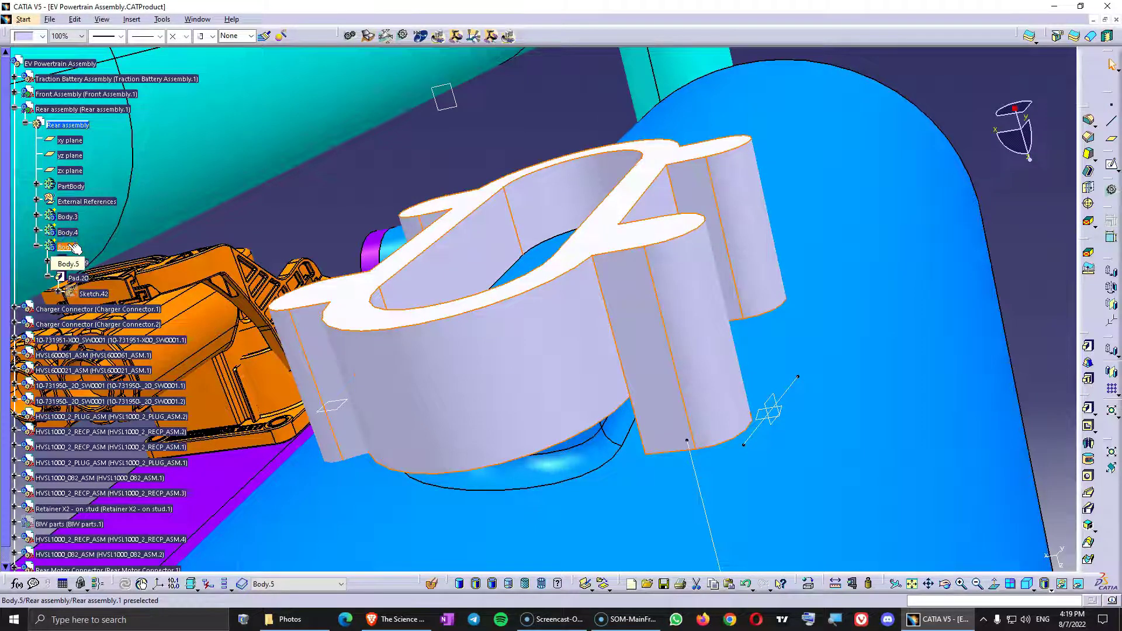
left_click(478, 329)
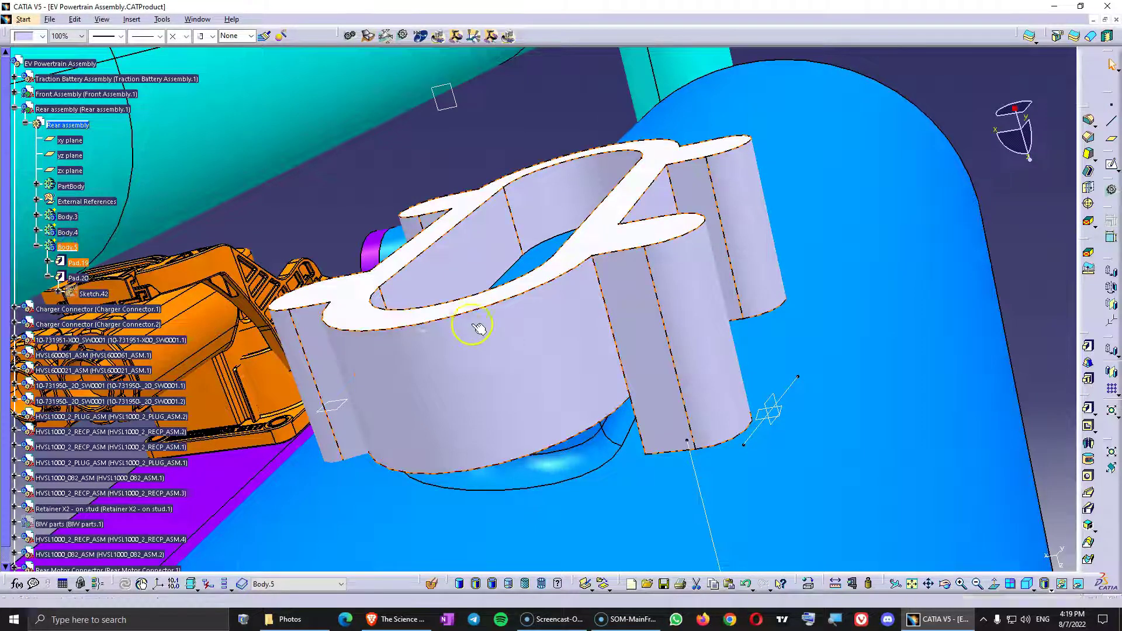
left_click(75, 126)
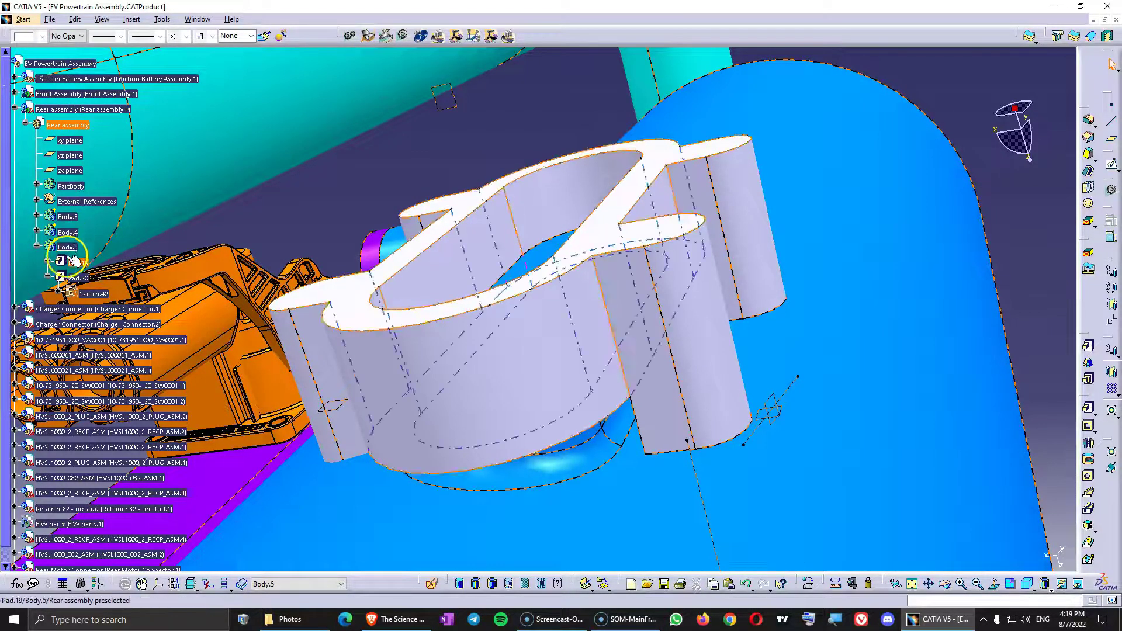
left_click(535, 131)
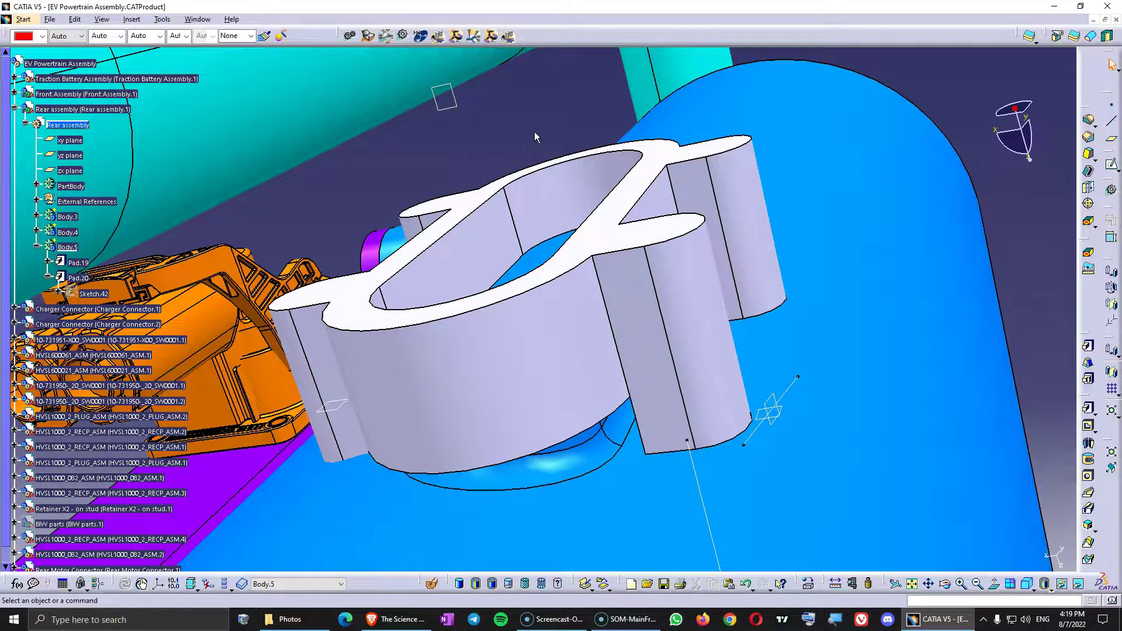
Zoom in on the Pad.20 bracket and open Pad.20 for editing from a low side view.
middle_click_drag(534, 132, 684, 288)
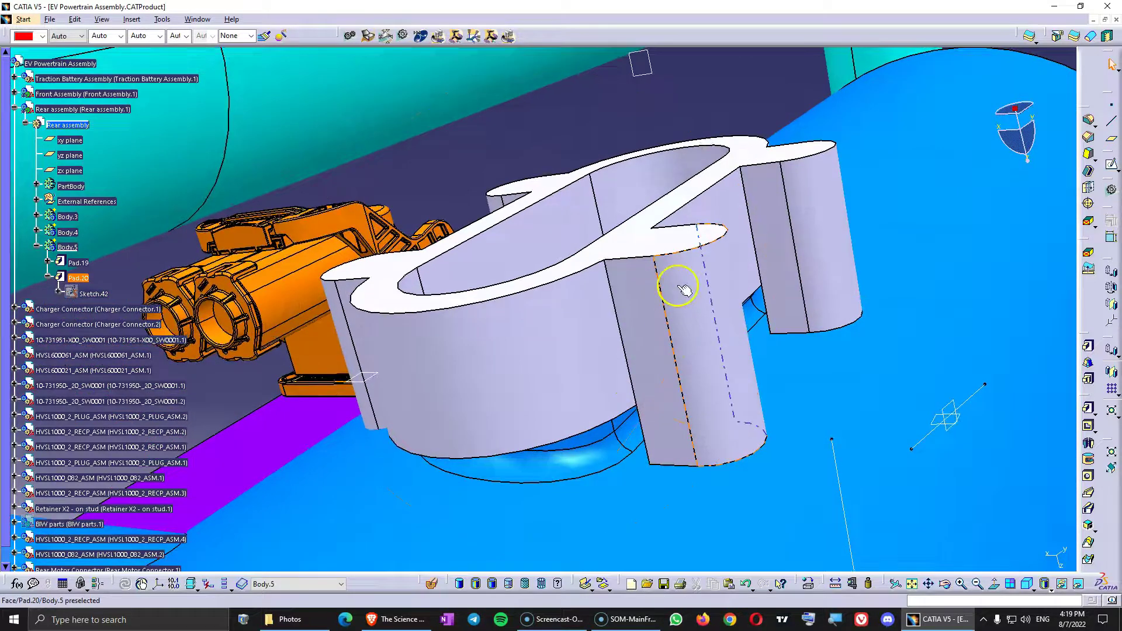
middle_click_drag(461, 200, 601, 351)
double_click(647, 218)
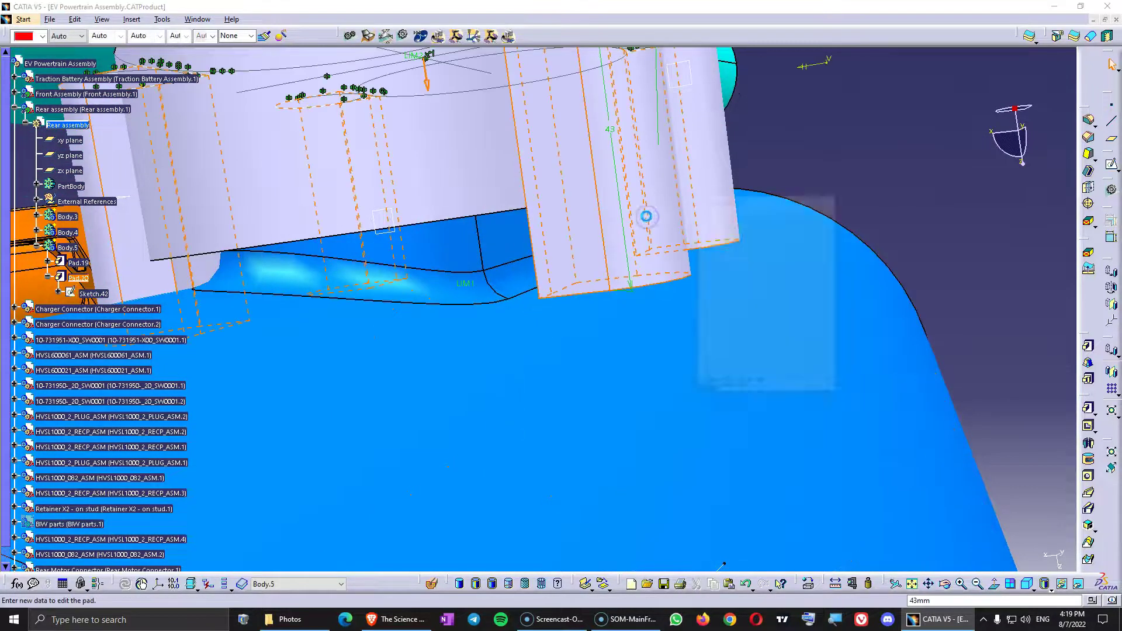
middle_click_drag(647, 216, 583, 343)
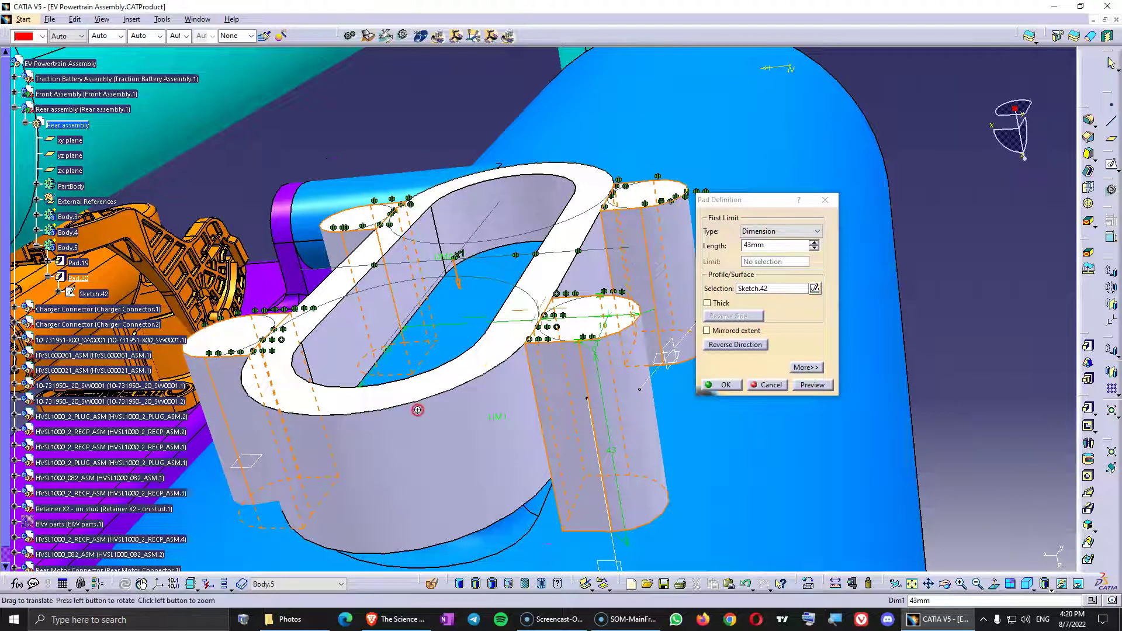
middle_click_drag(417, 409, 380, 327)
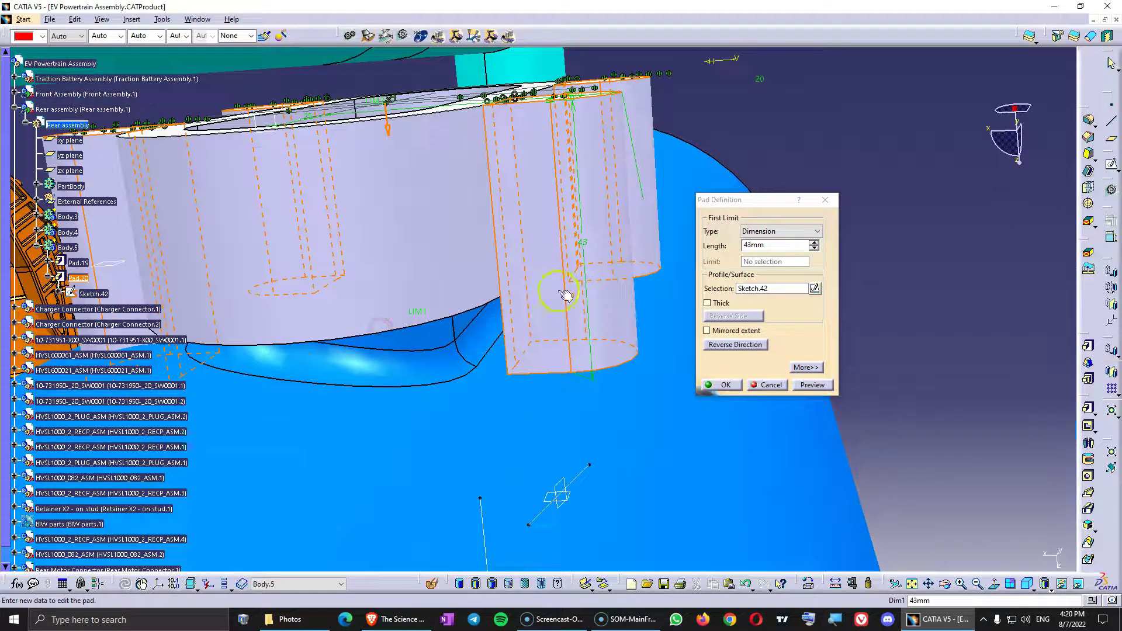
Set Pad.20 to Up to surface with the blue Body.3 face, then dismiss the resulting error.
left_click(764, 234)
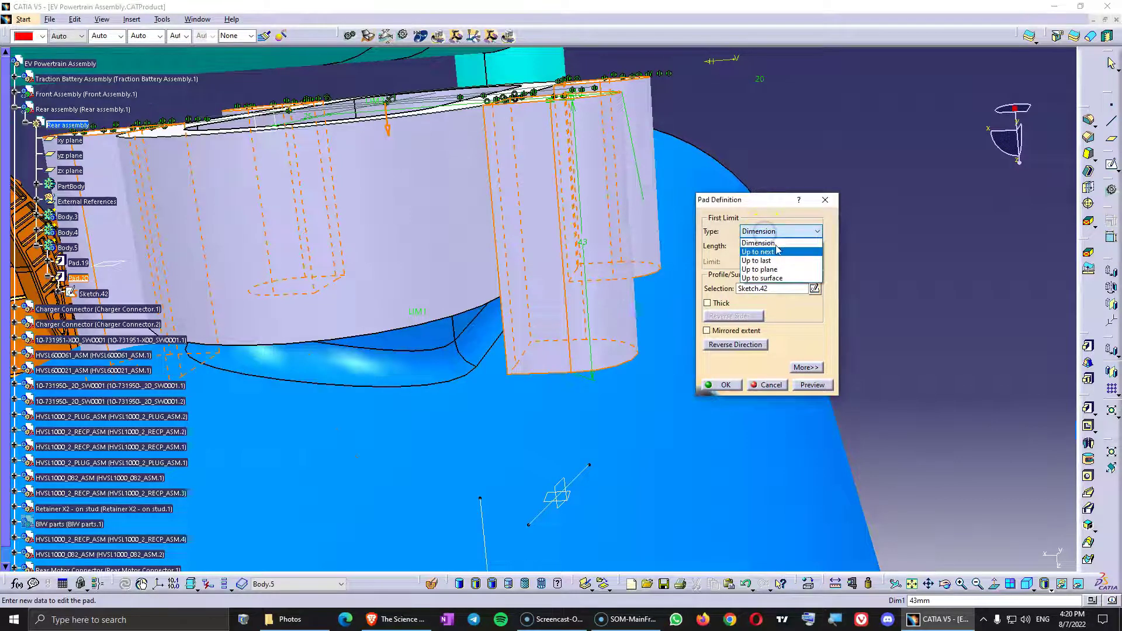
left_click(765, 278)
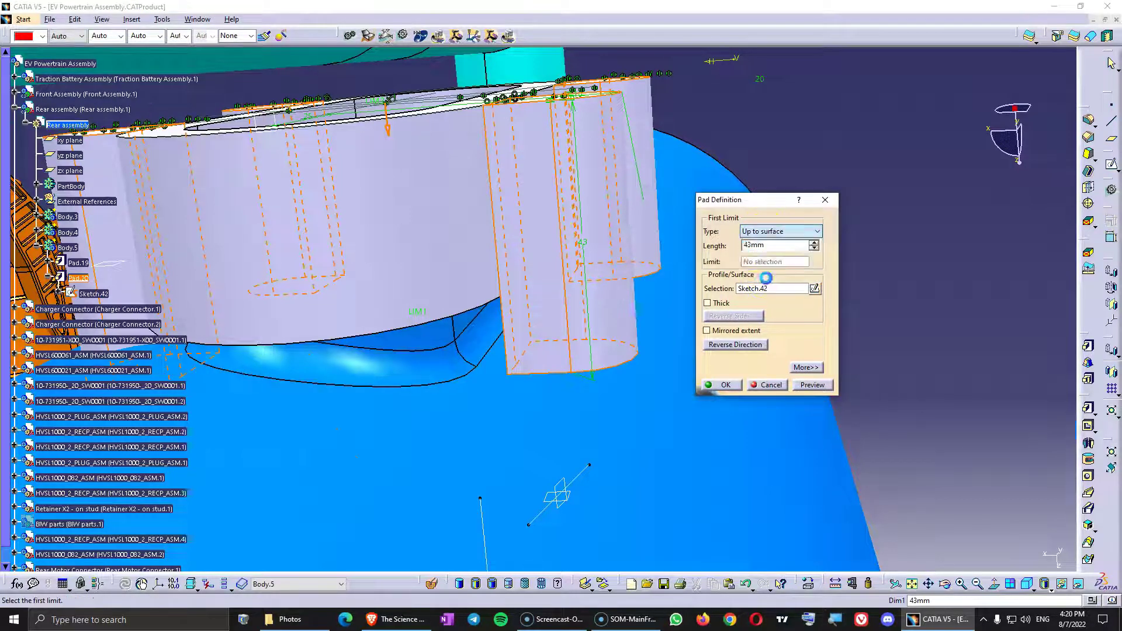
left_click(559, 455)
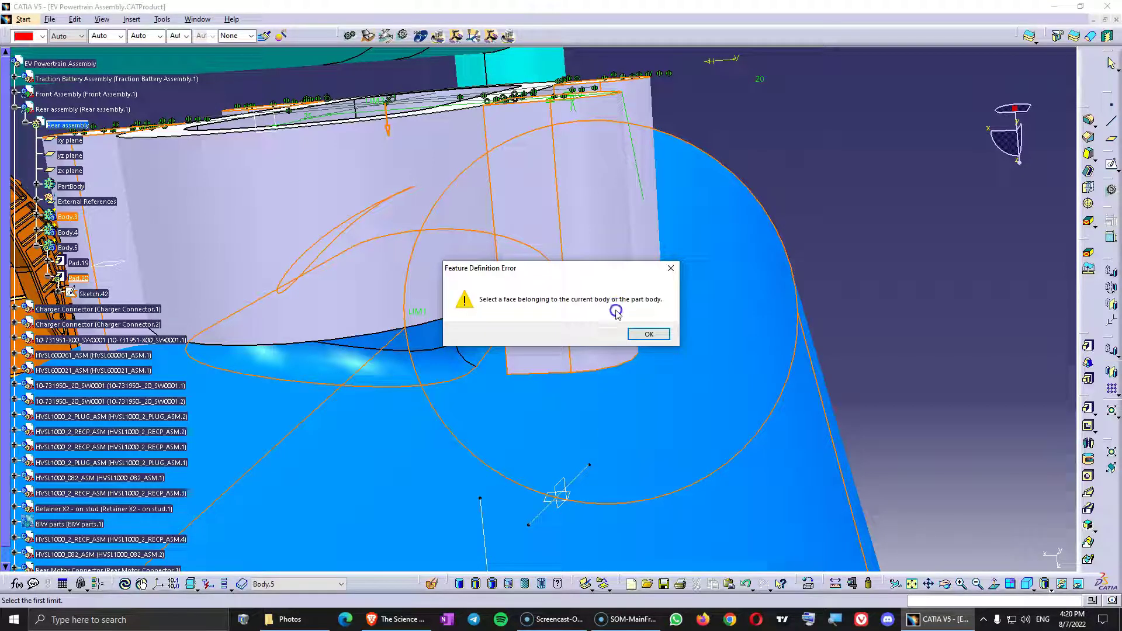
key("Return")
Cancel the Pad.20 edit and create a 0 mm Offset.1 of the blue Body.3 face.
key("Escape")
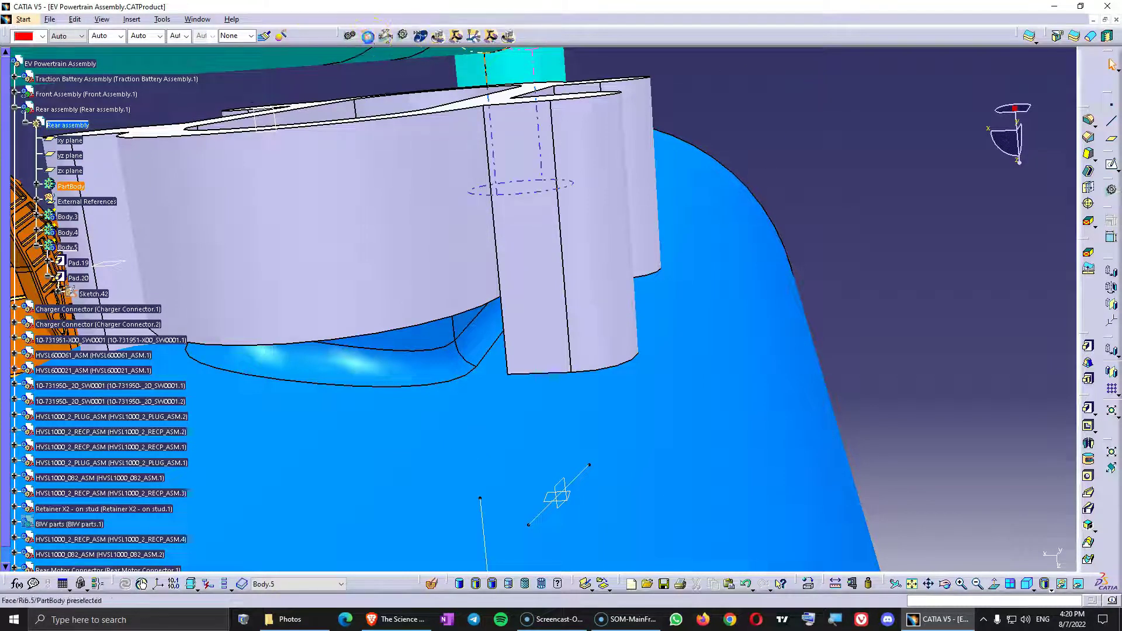
left_click(367, 35)
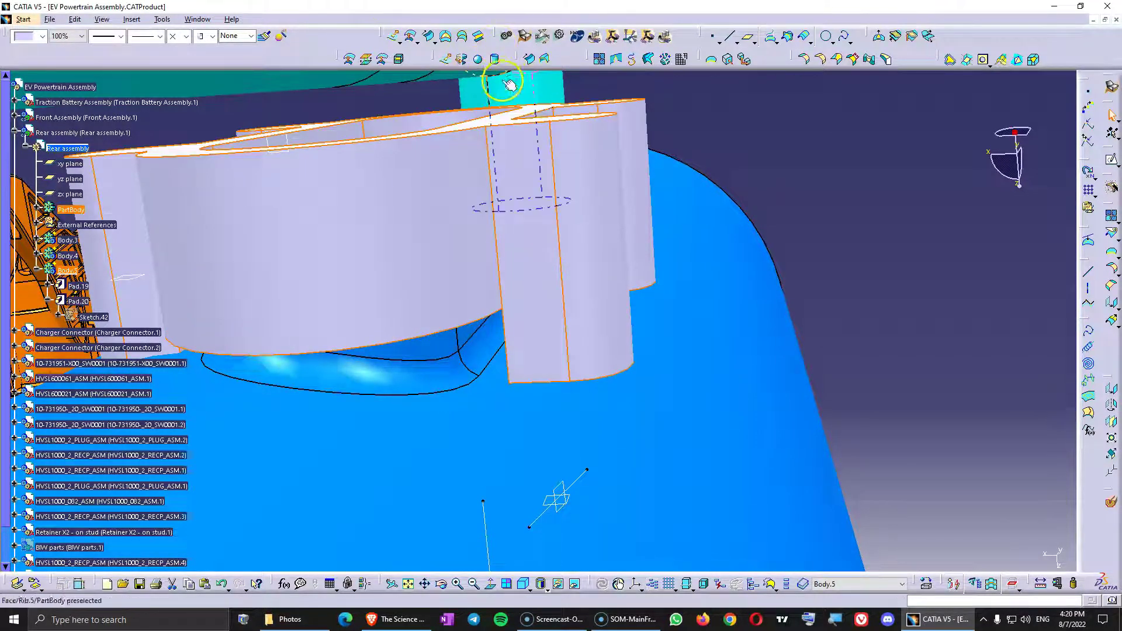
left_click(726, 328)
left_click(349, 59)
left_click(877, 388)
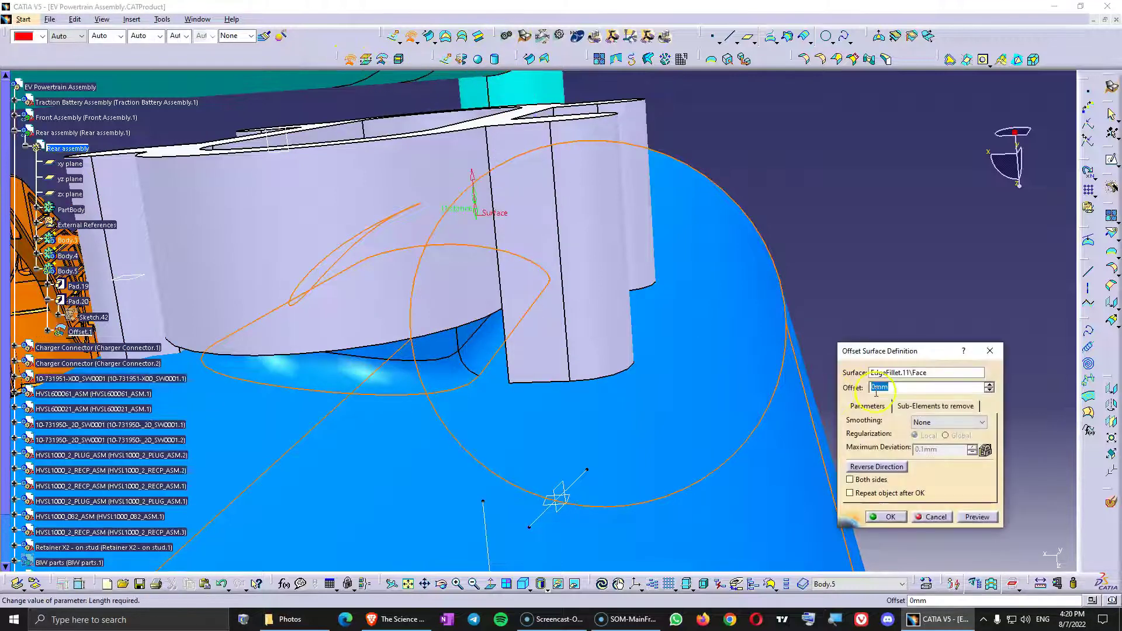
left_click(890, 517)
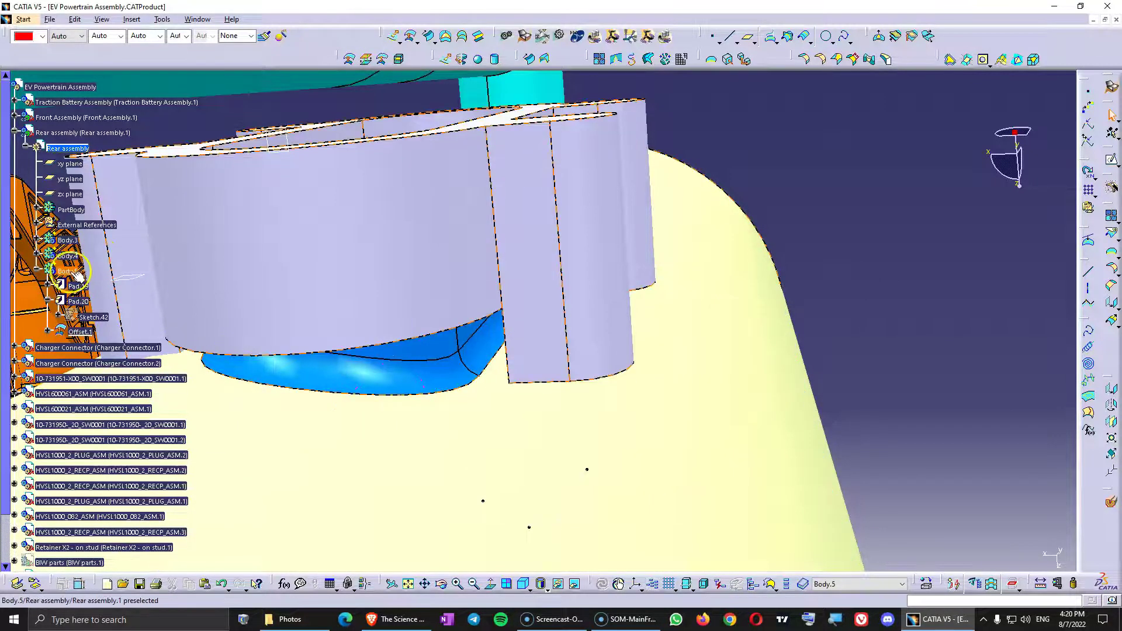
Define Body.5 as the in-work object.
left_click(76, 273)
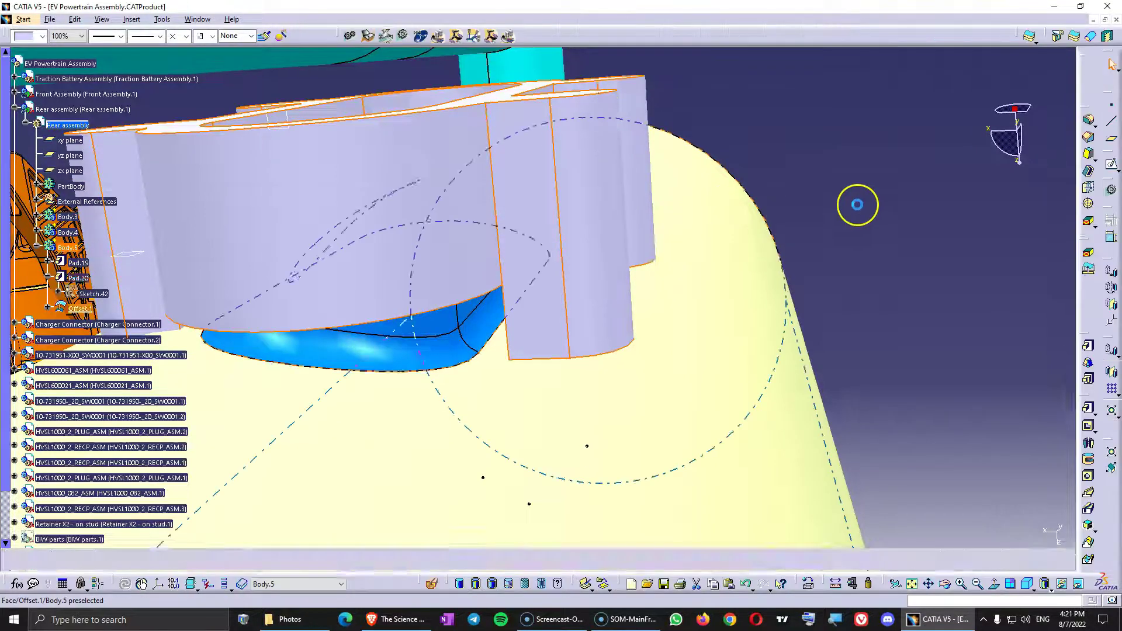
right_click(69, 248)
left_click(117, 330)
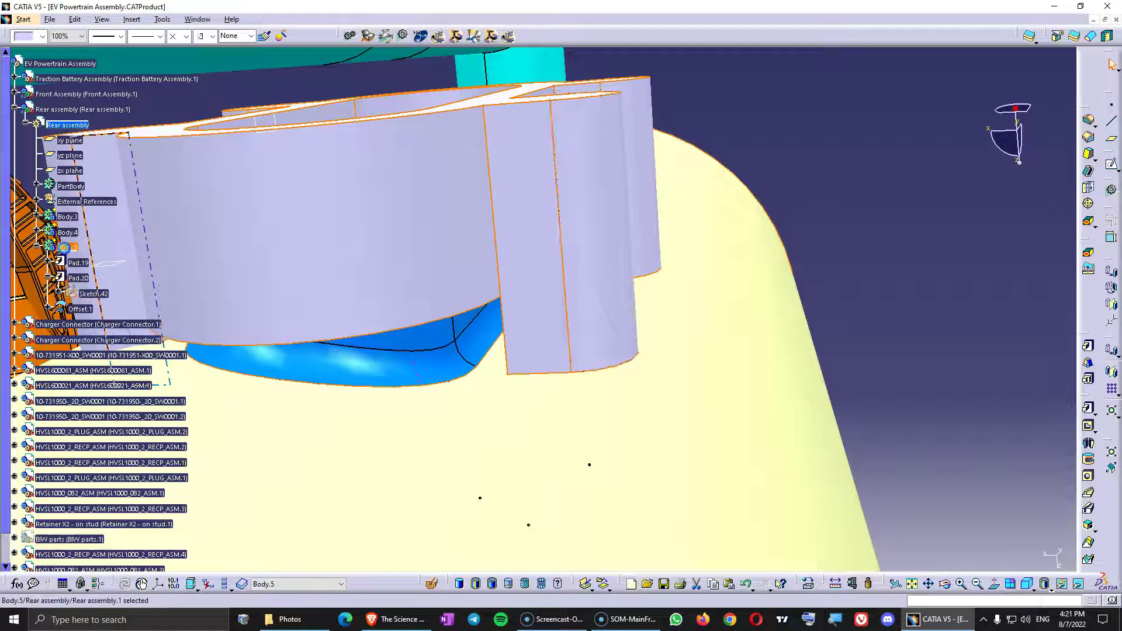
Edit Pad.20 and set its first limit type to Up to surface.
double_click(651, 244)
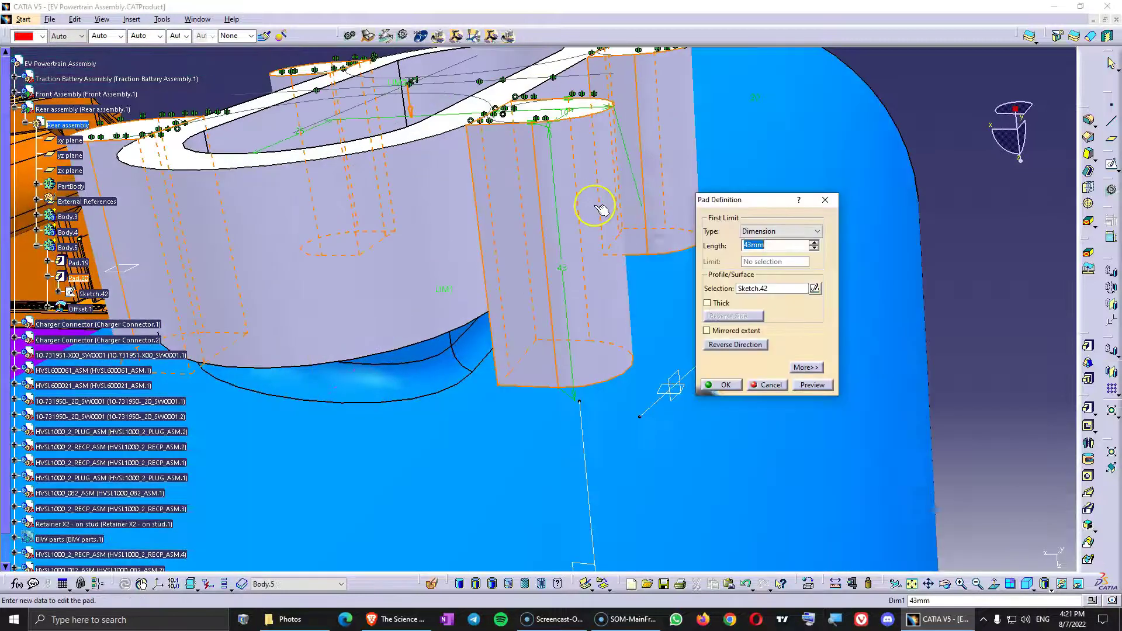
left_click(764, 232)
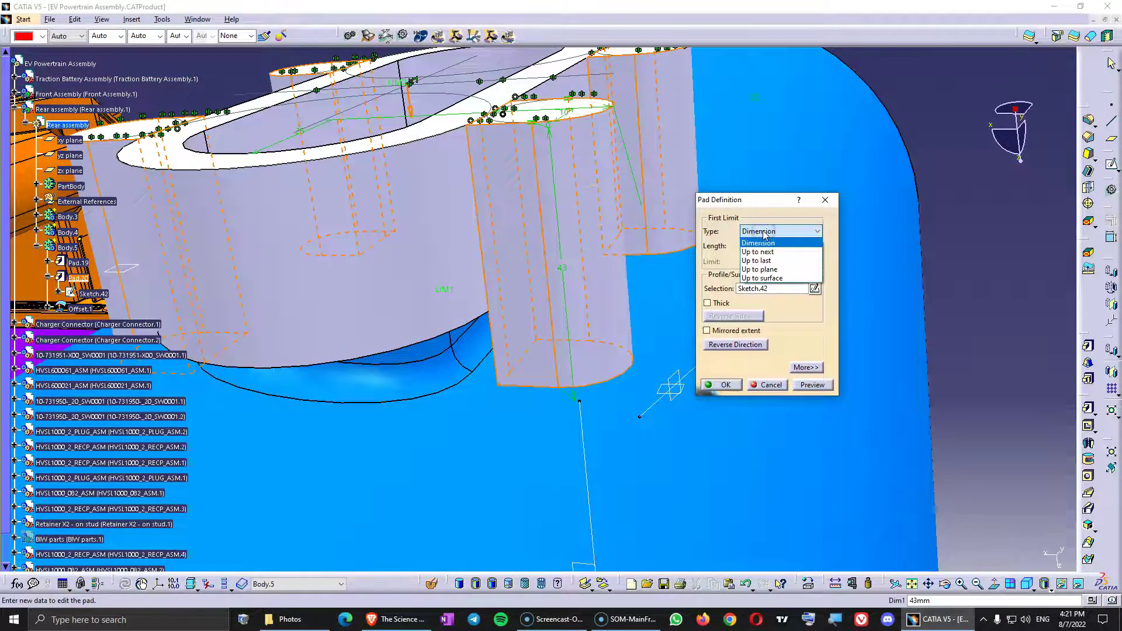
left_click(763, 200)
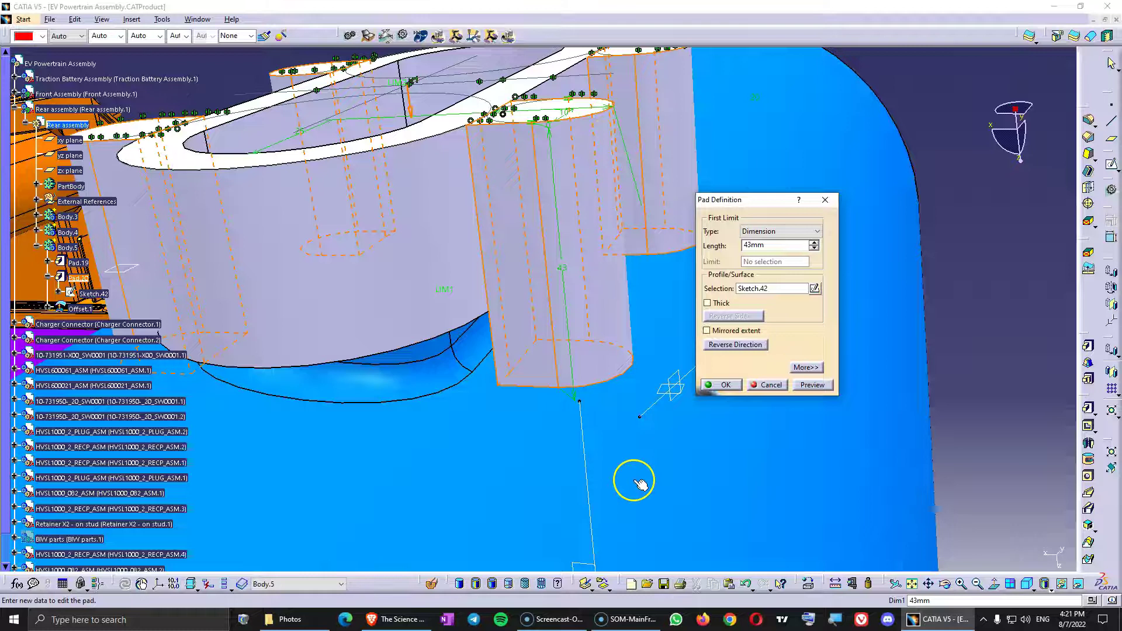
left_click(781, 233)
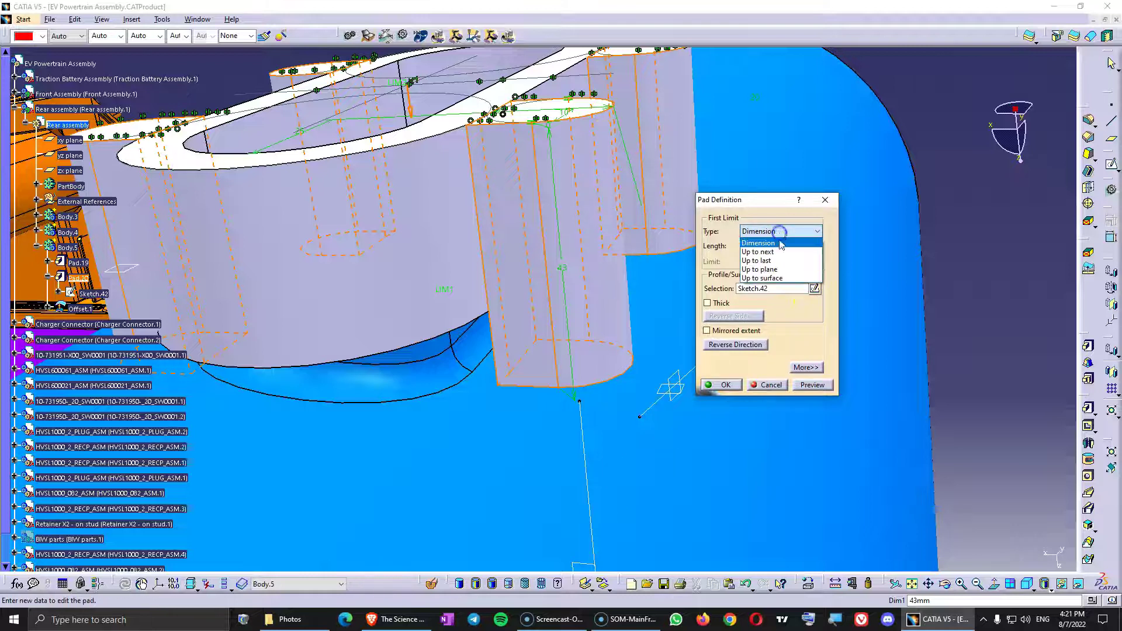
left_click(778, 275)
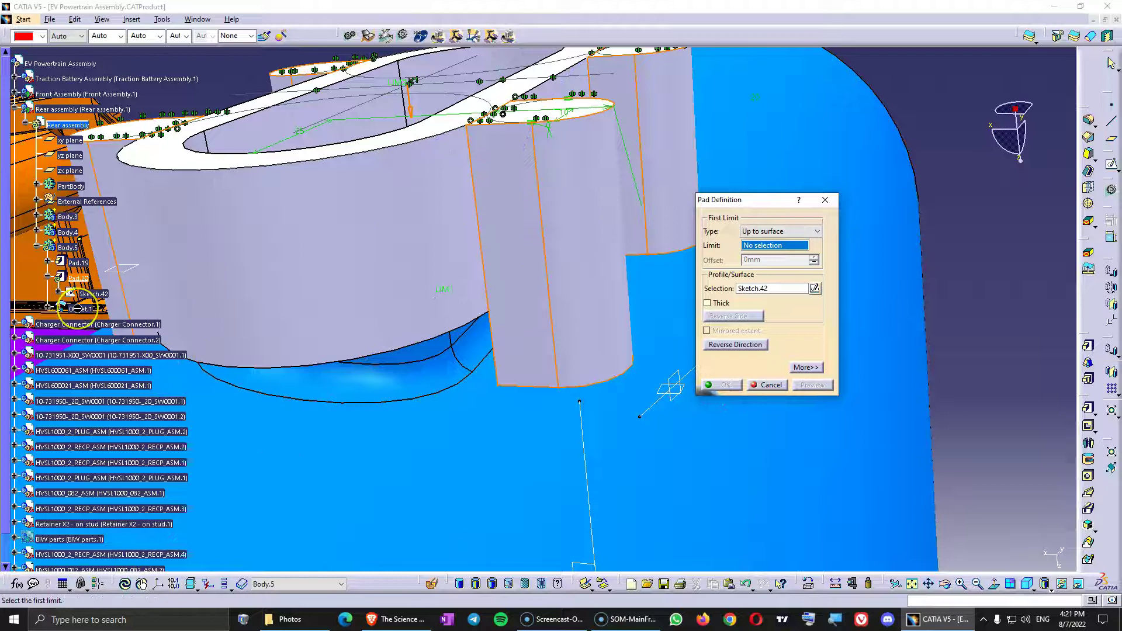
Try choosing Offset.1 from the tree as Pad.20's limit, then cancel the edit.
mouse_move(77, 309)
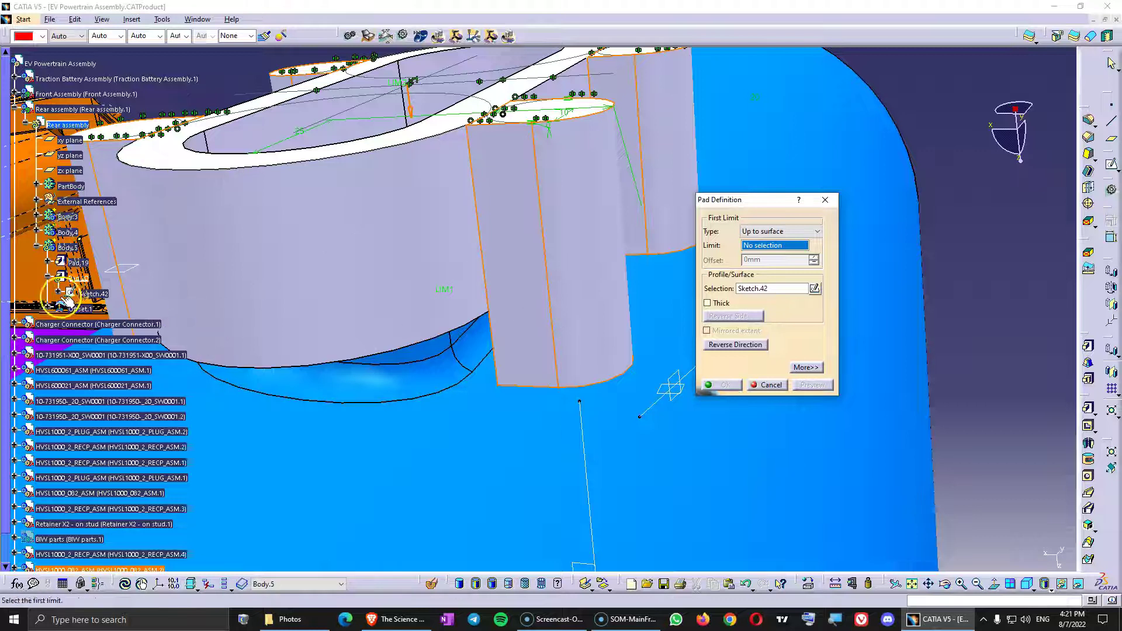
left_click(75, 296)
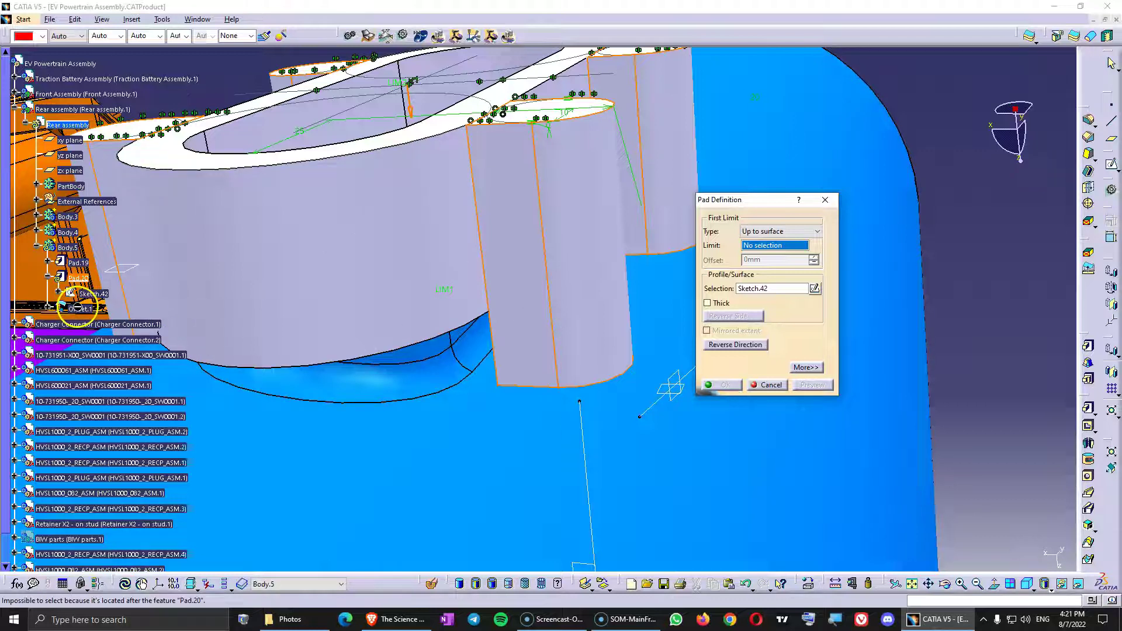
left_click(80, 276)
left_click(83, 309)
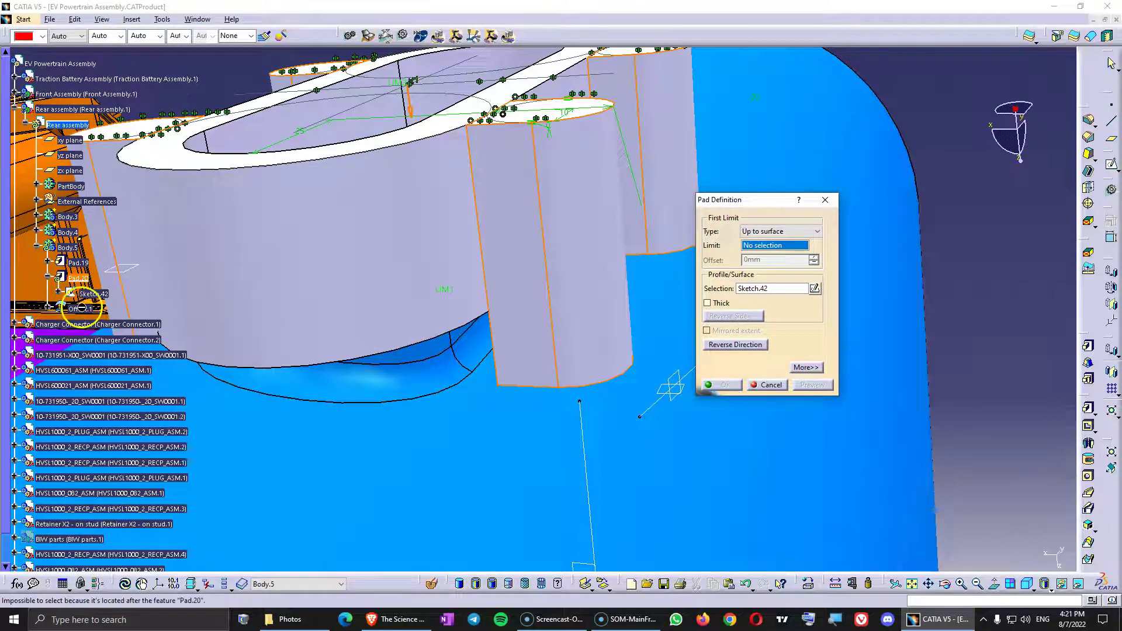
left_click(84, 310)
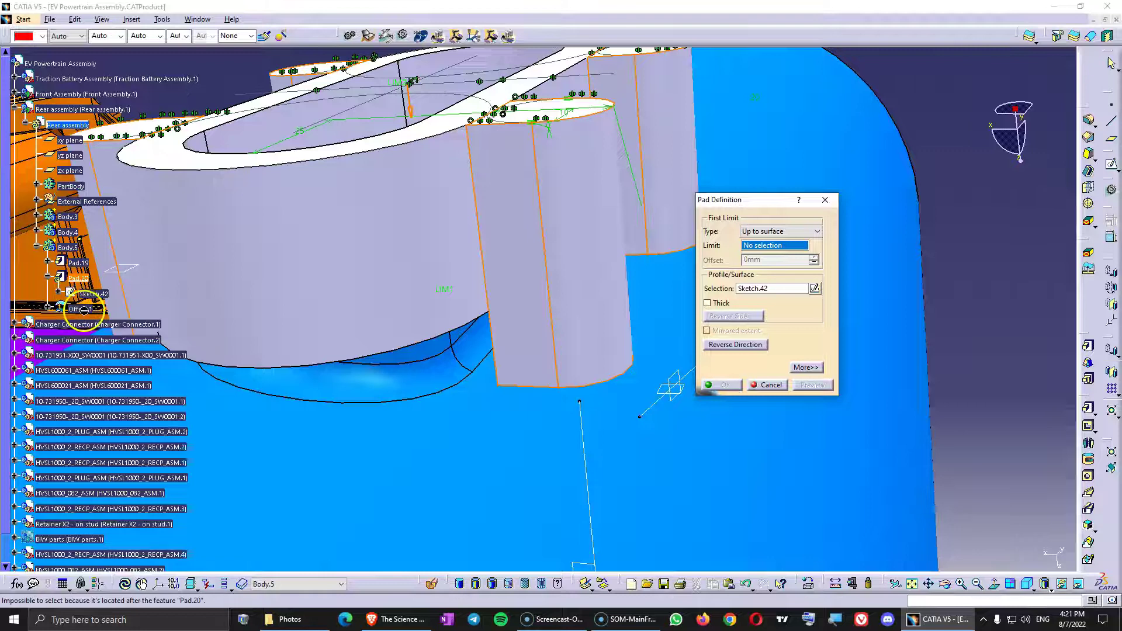
left_click(768, 385)
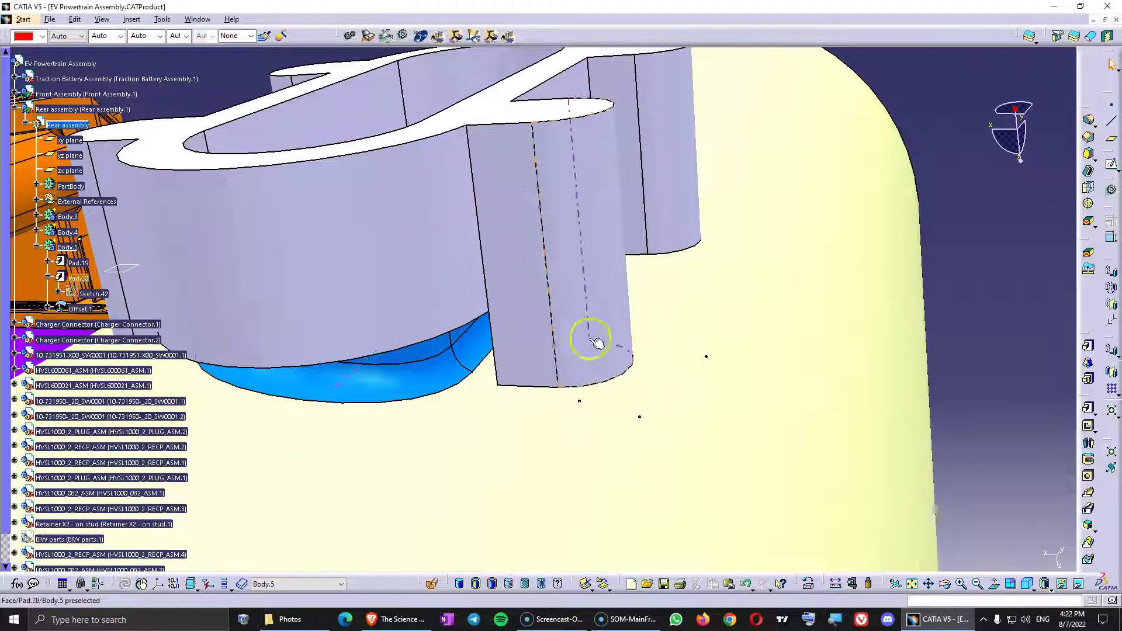
Select Pad.20 and Offset.1 in the tree to compare their order in Body.5.
left_click(82, 280)
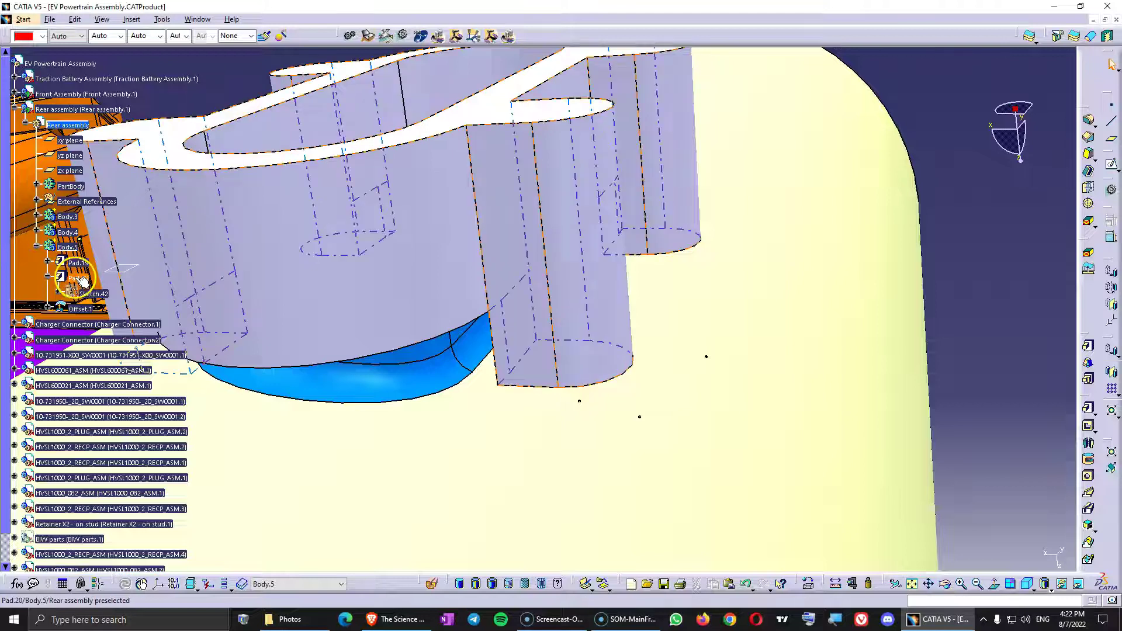
left_click(89, 296)
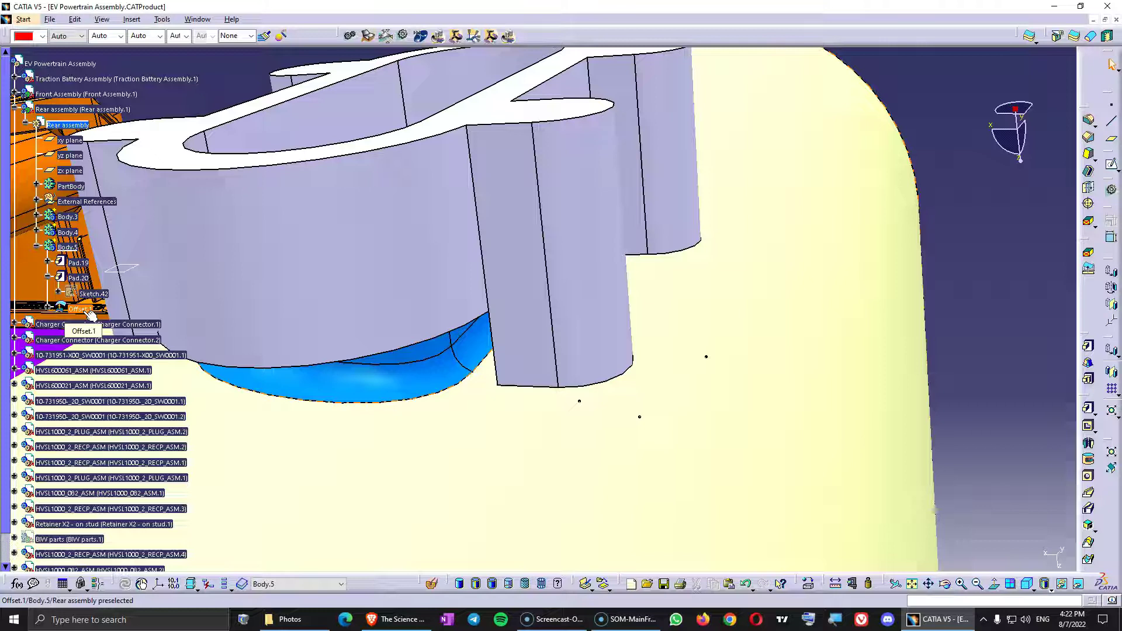
left_click(82, 310)
left_click(195, 321)
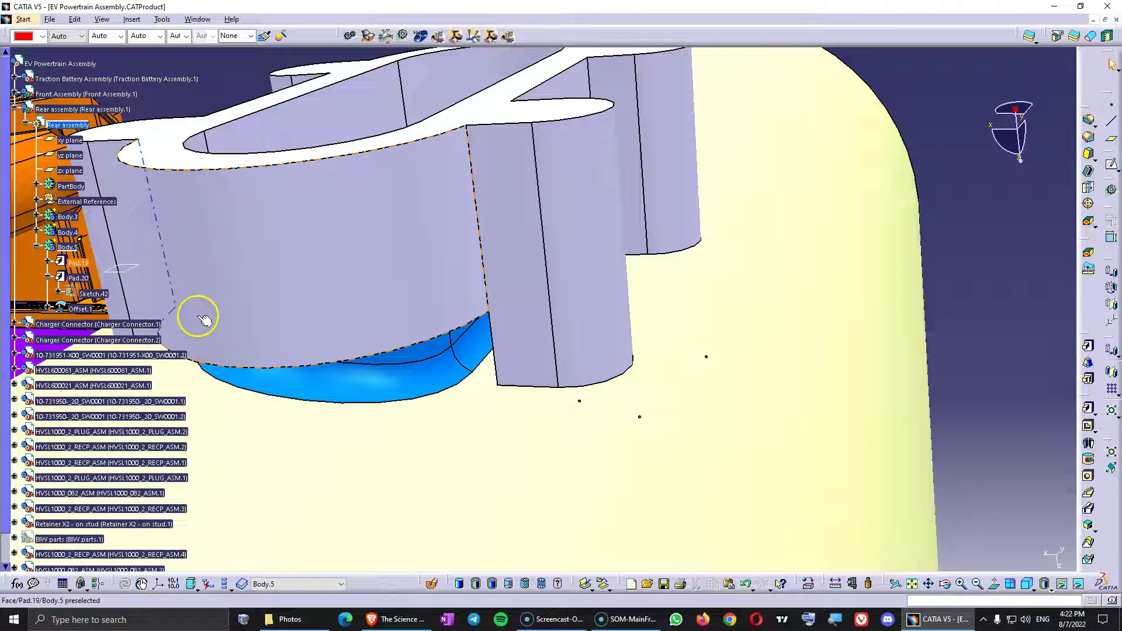
left_click(79, 279)
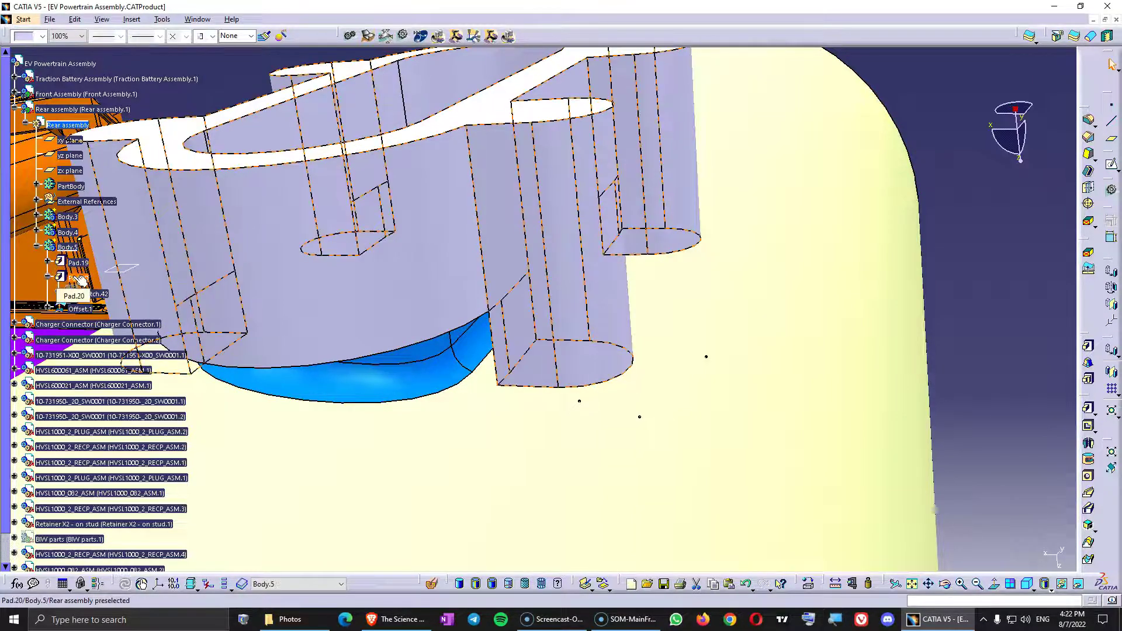
left_click(73, 309)
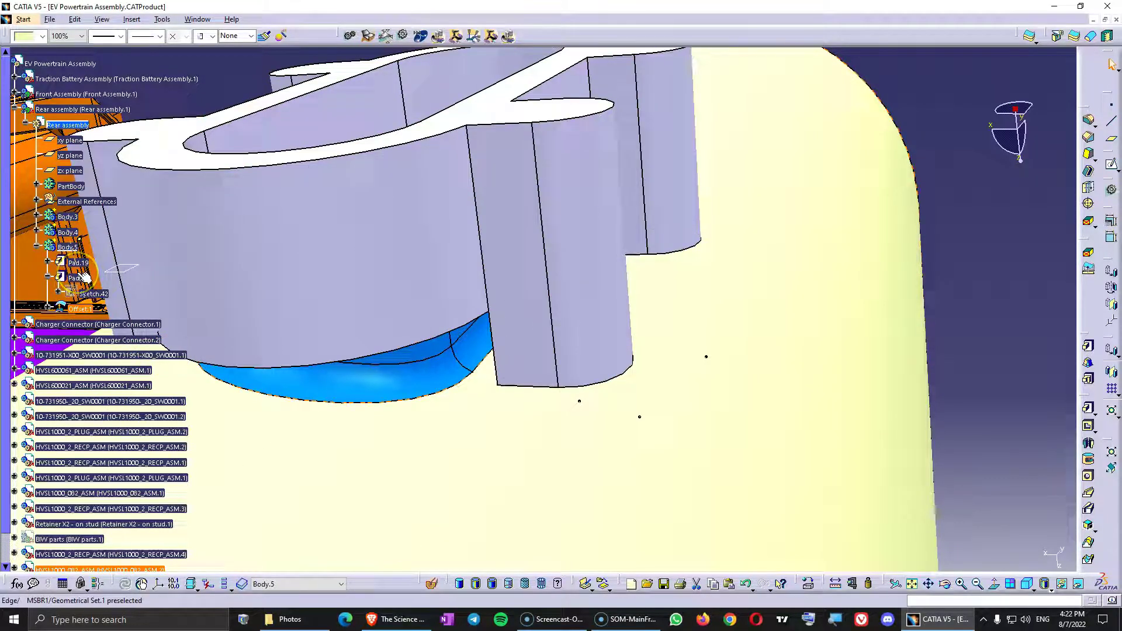
Reorder Offset.1 so it sits before Pad.20, directly after Pad.19.
right_click(76, 310)
mouse_move(149, 543)
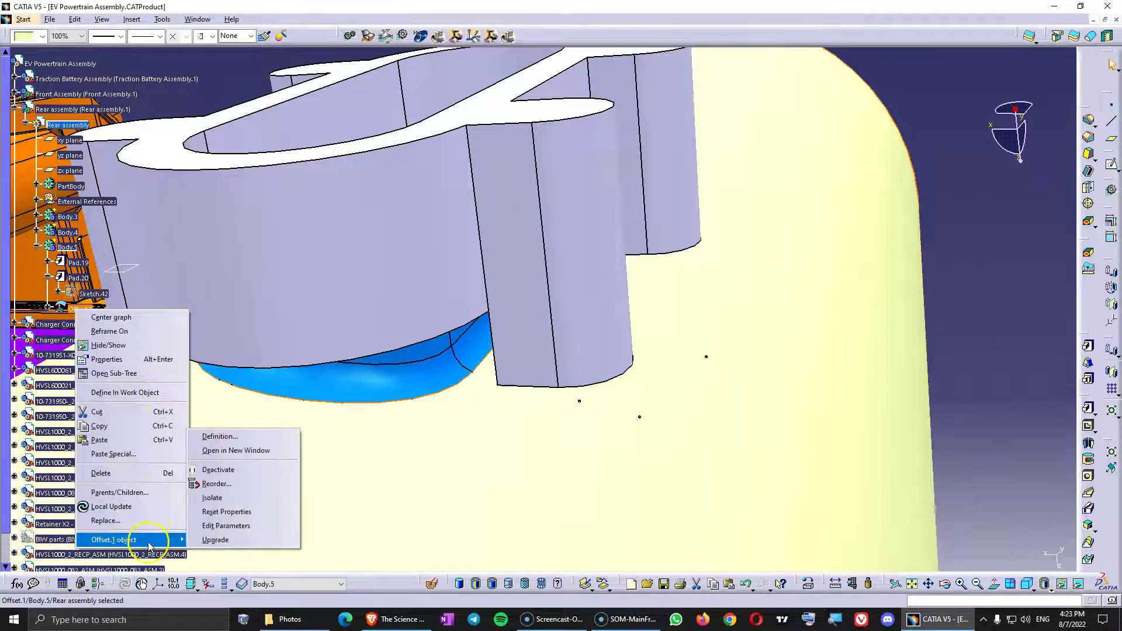
left_click(215, 483)
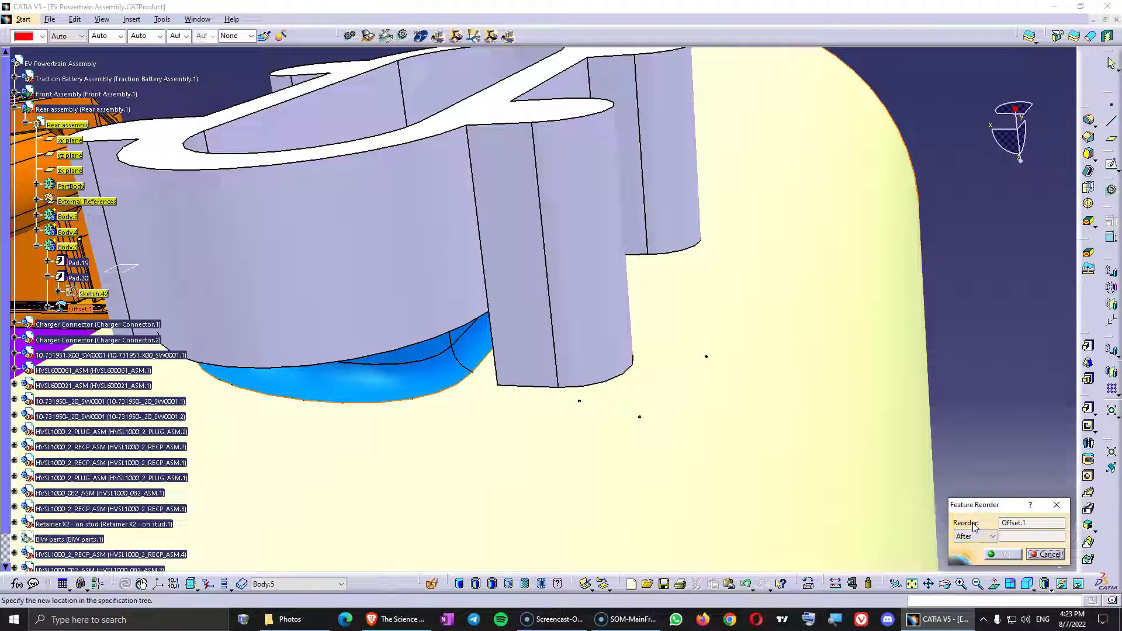
left_click(1024, 522)
left_click(992, 536)
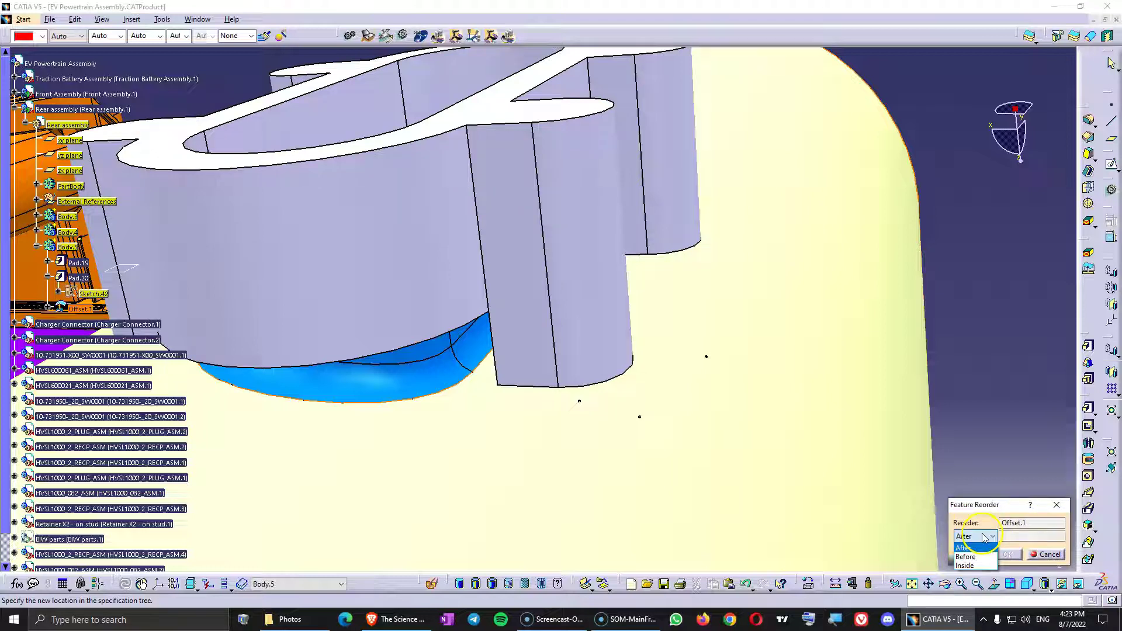
left_click(975, 562)
left_click(87, 280)
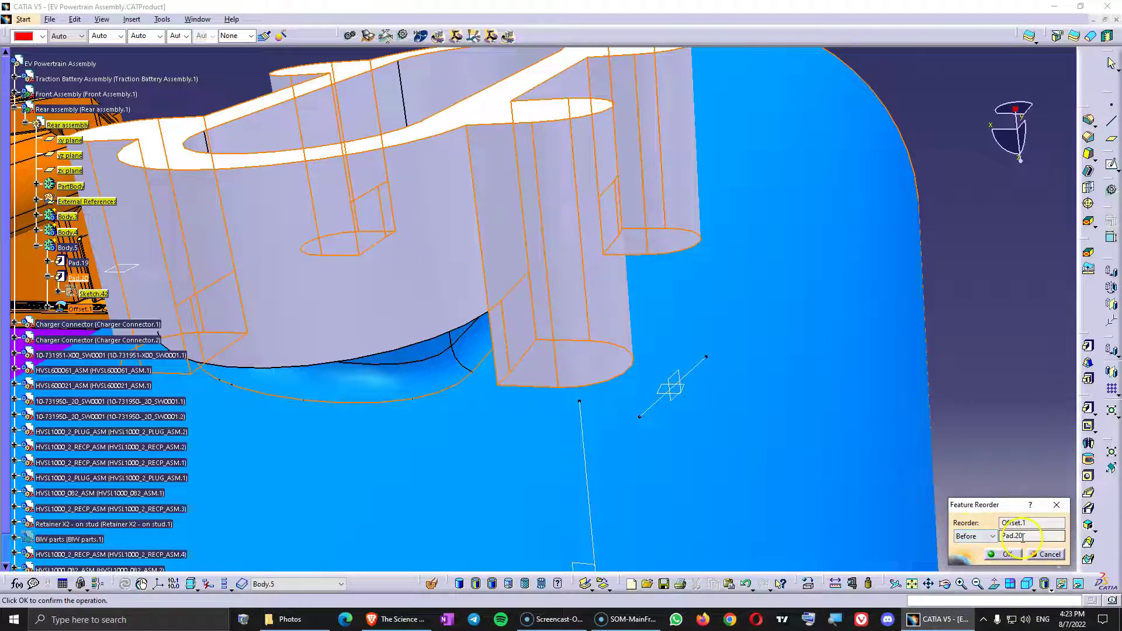
left_click(1004, 554)
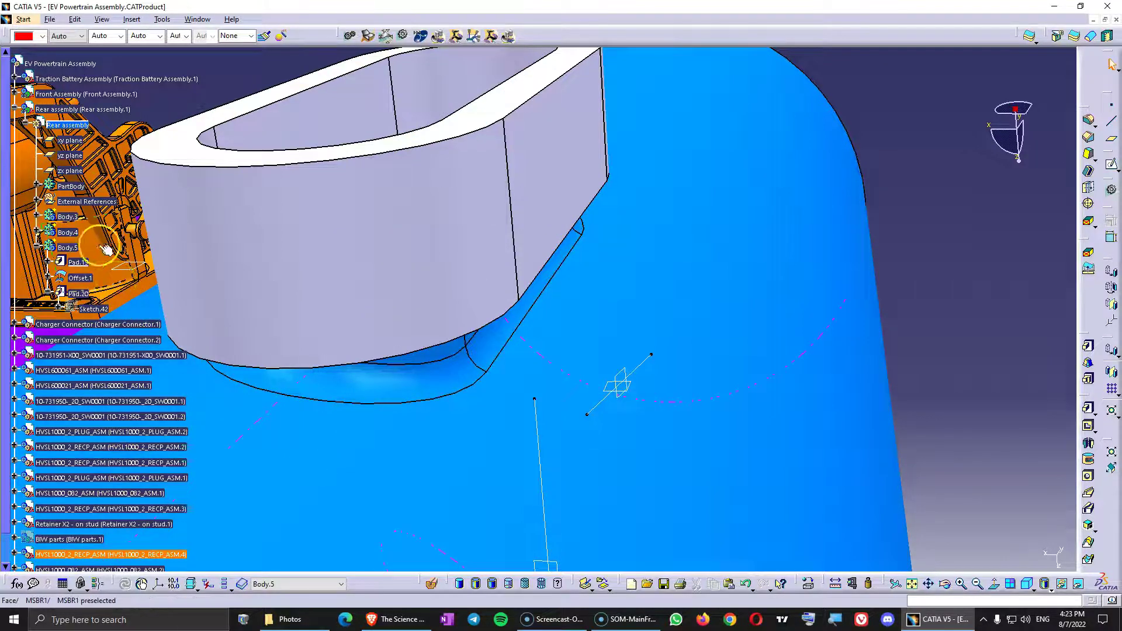
Undo the last action, make Pad.19 and then Body.5 the in-work object.
key("ctrl+z")
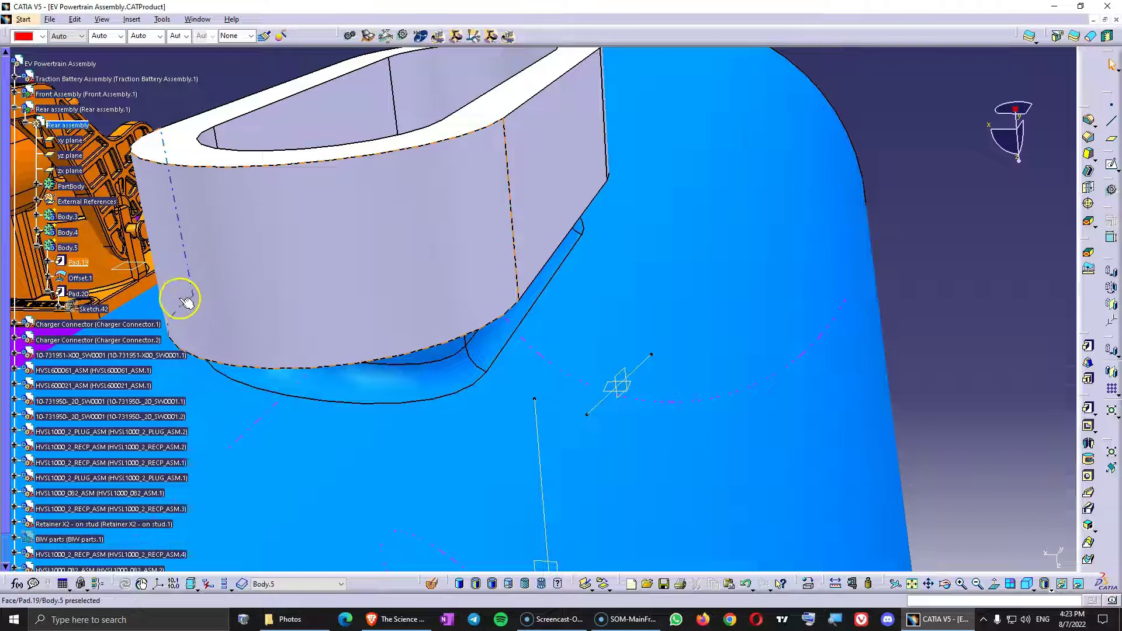
right_click(80, 265)
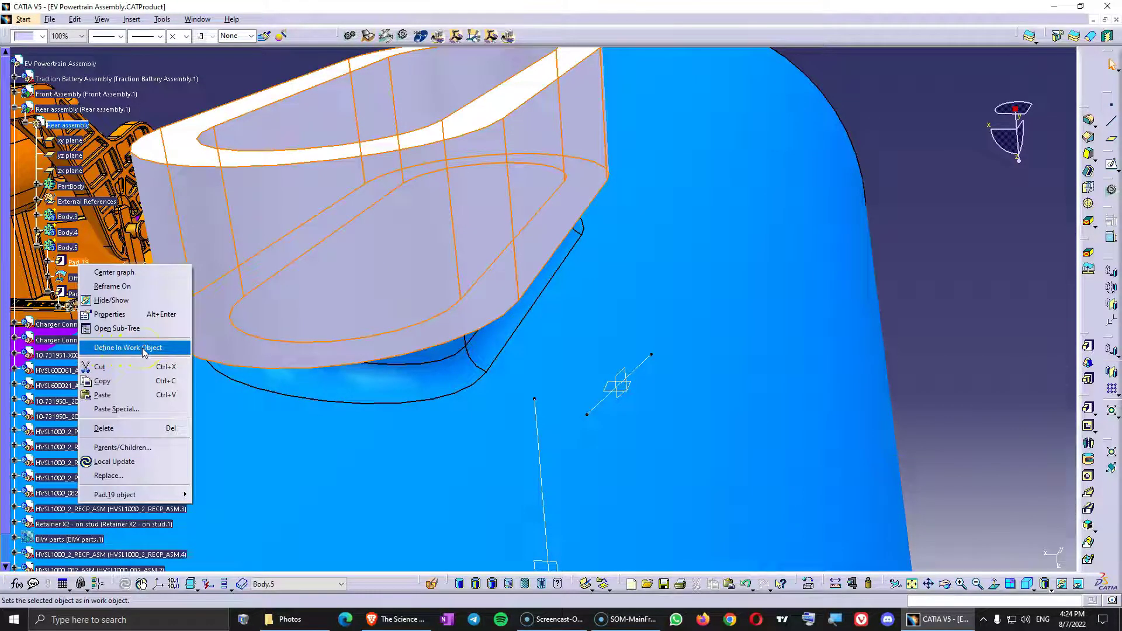
left_click(142, 350)
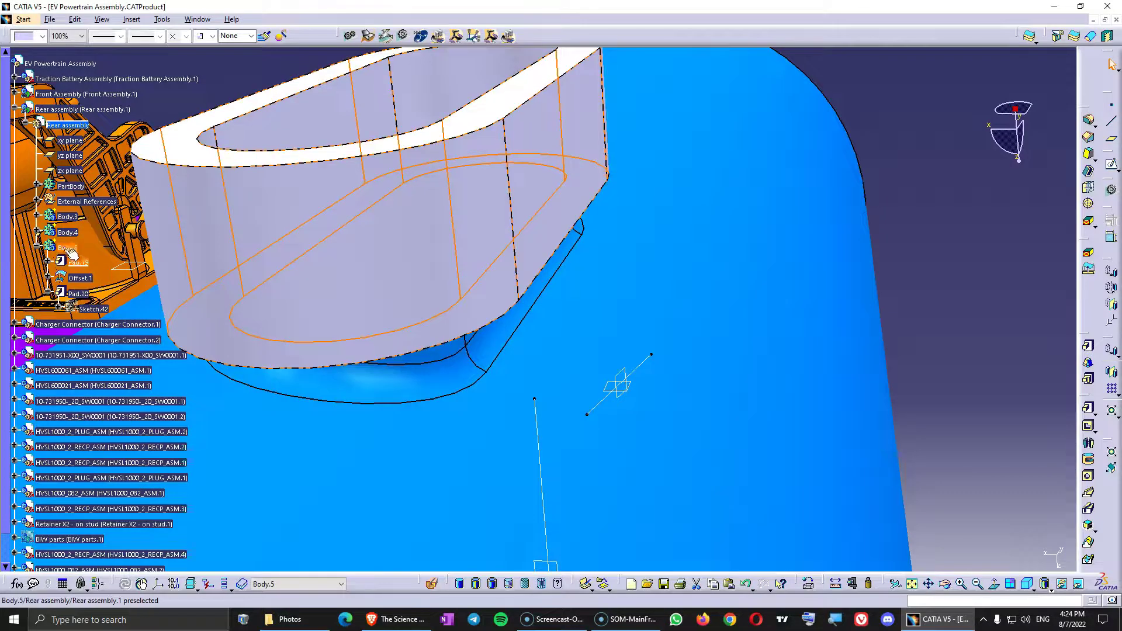
right_click(70, 250)
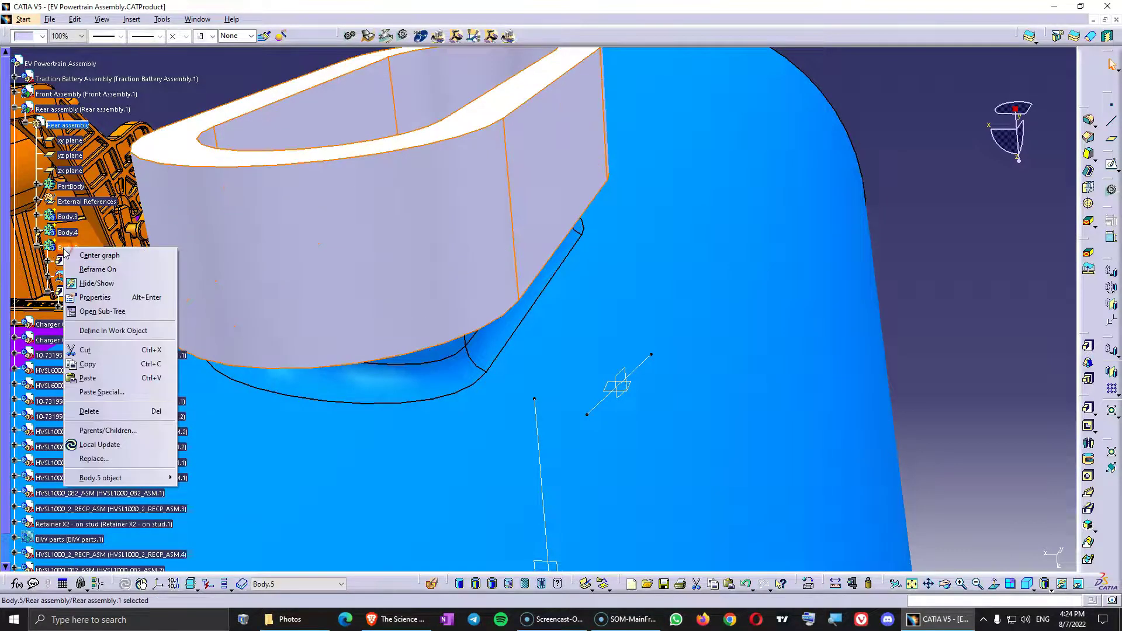
left_click(115, 327)
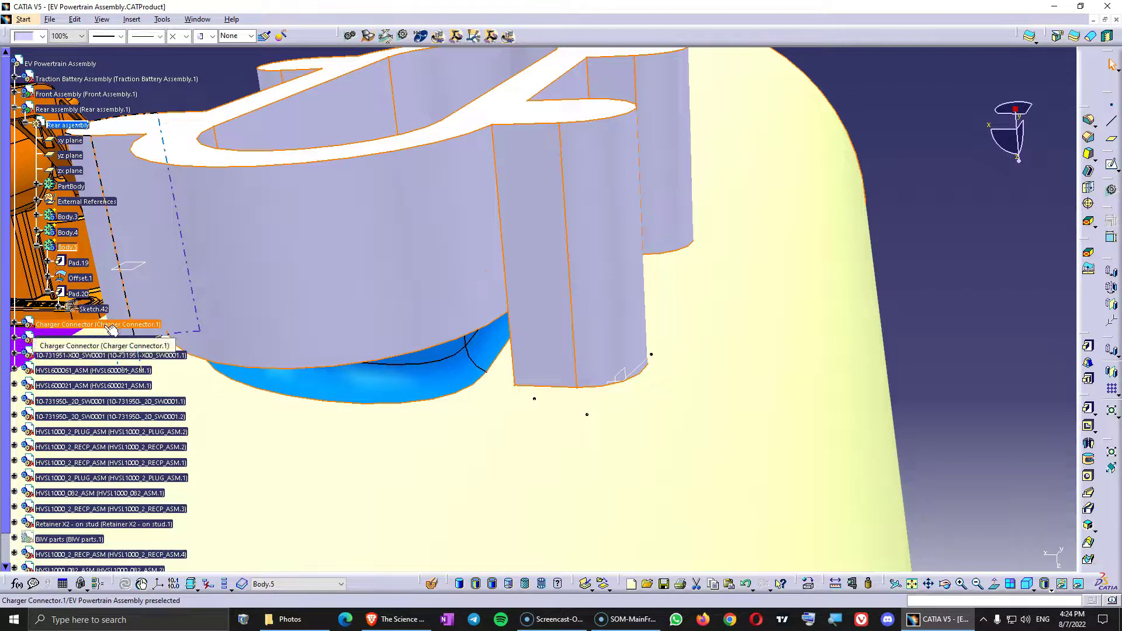
left_click(82, 293)
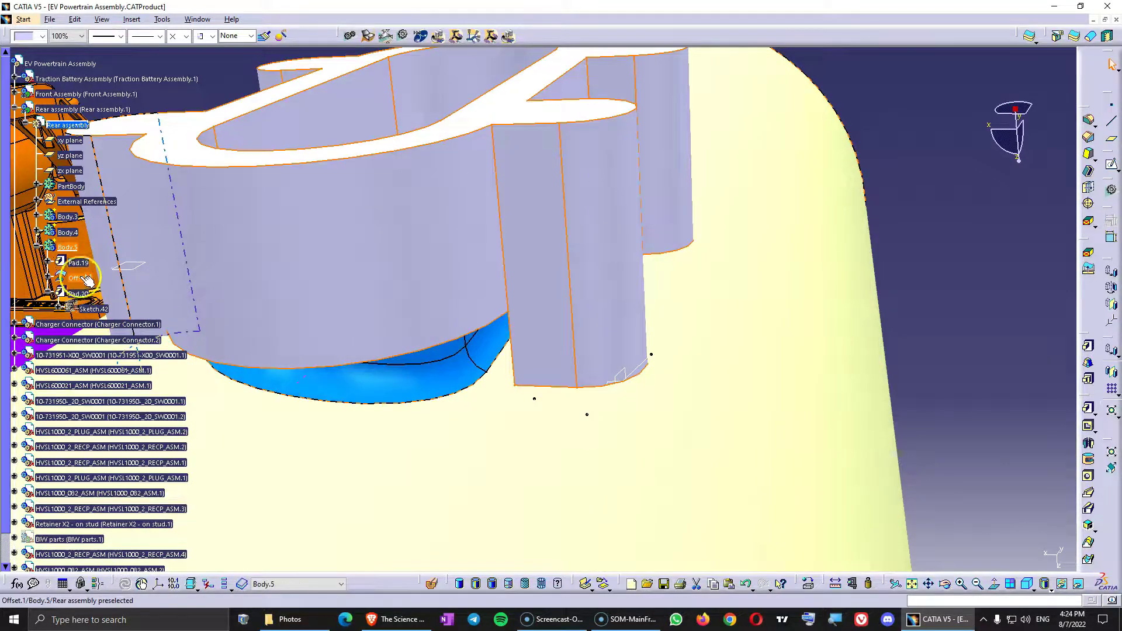
Redefine Pad.20 to extend Up to surface Offset.1 and confirm it.
double_click(77, 294)
left_click(784, 230)
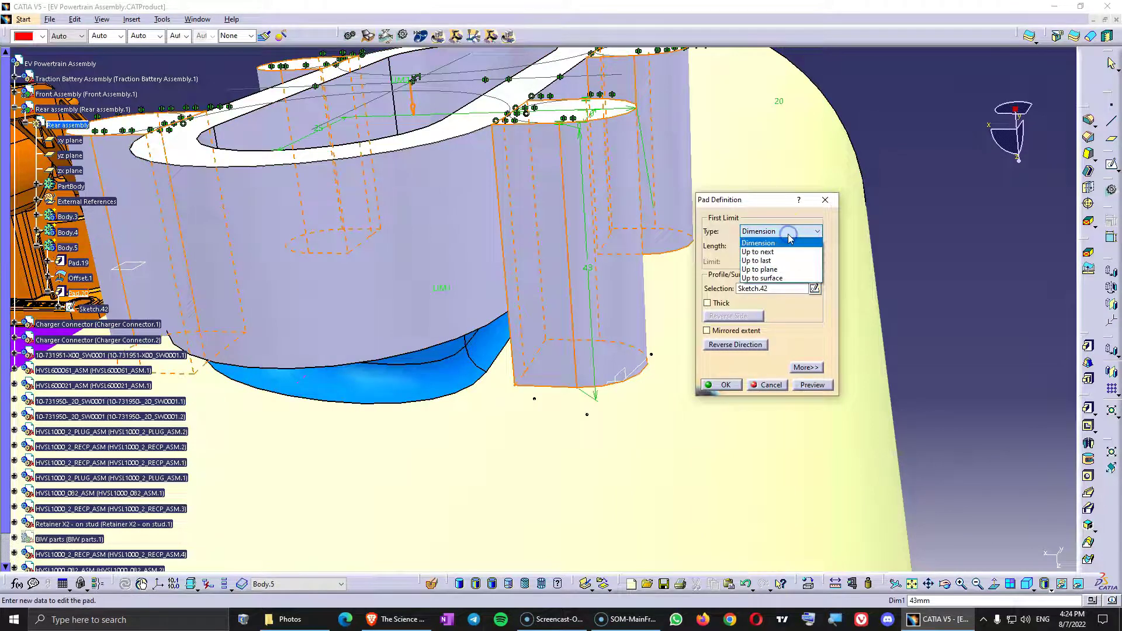
left_click(780, 276)
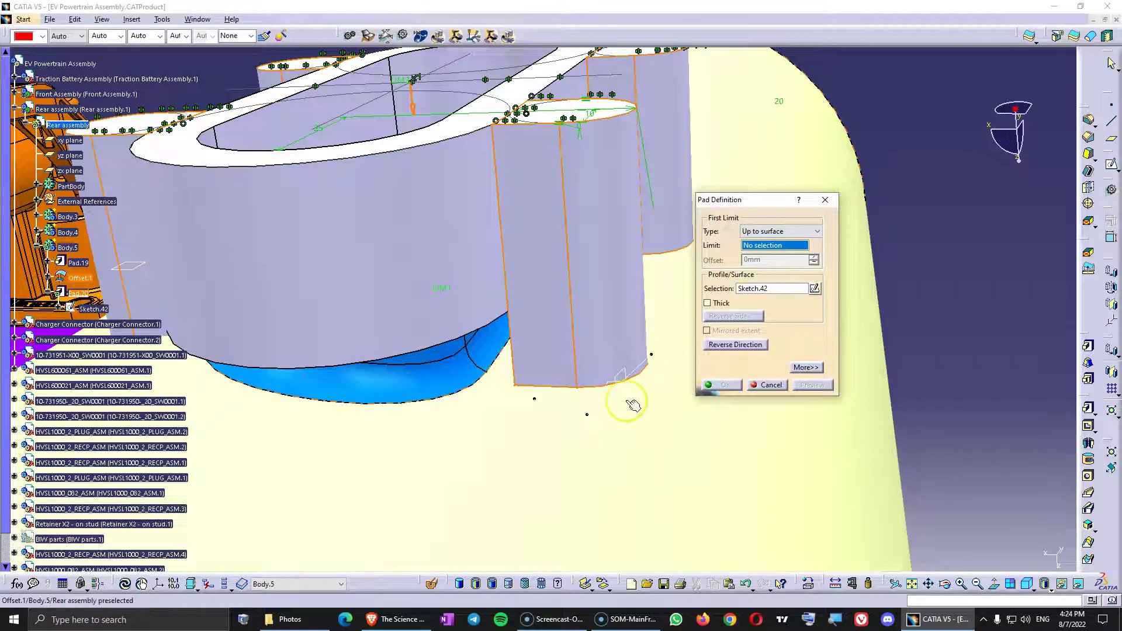
left_click(76, 281)
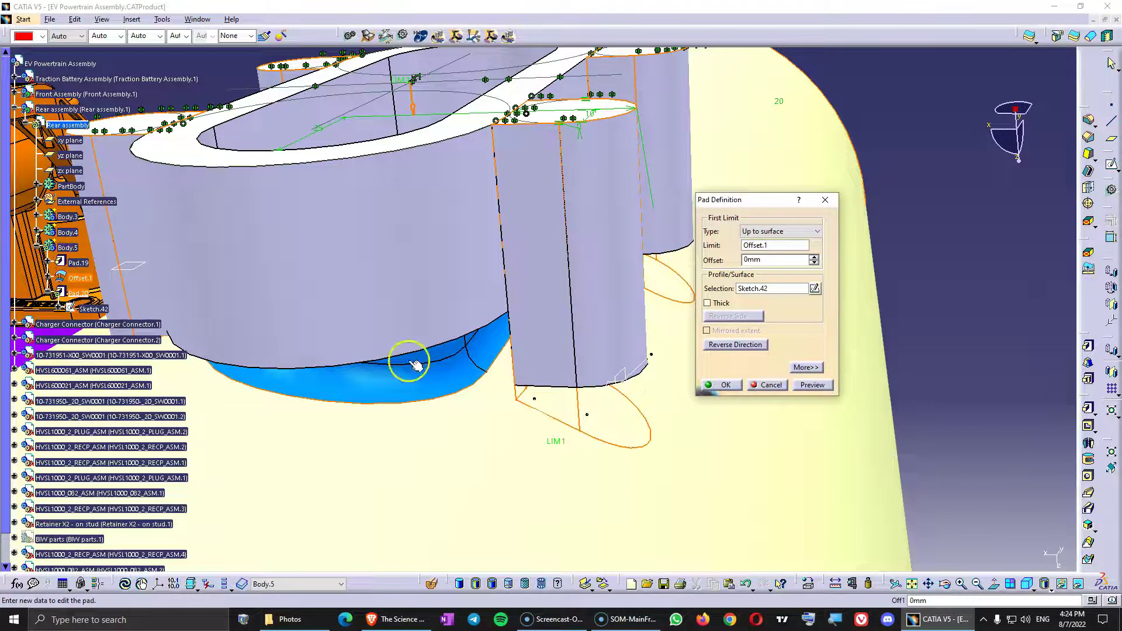
middle_click_drag(576, 420, 583, 355)
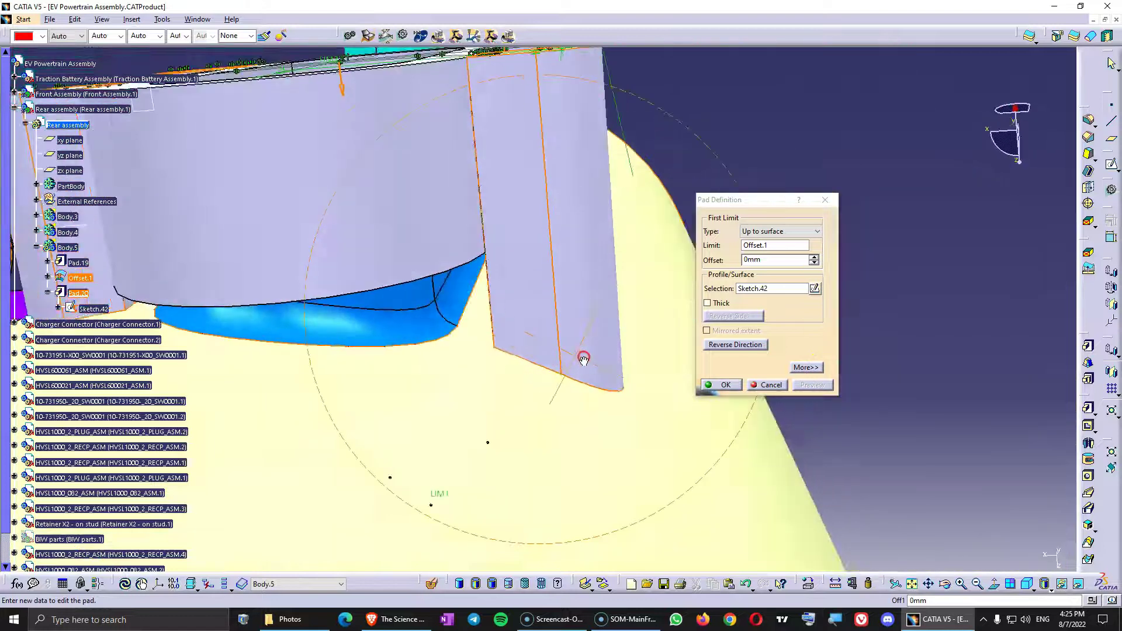
left_click(725, 385)
middle_click_drag(729, 390, 651, 306)
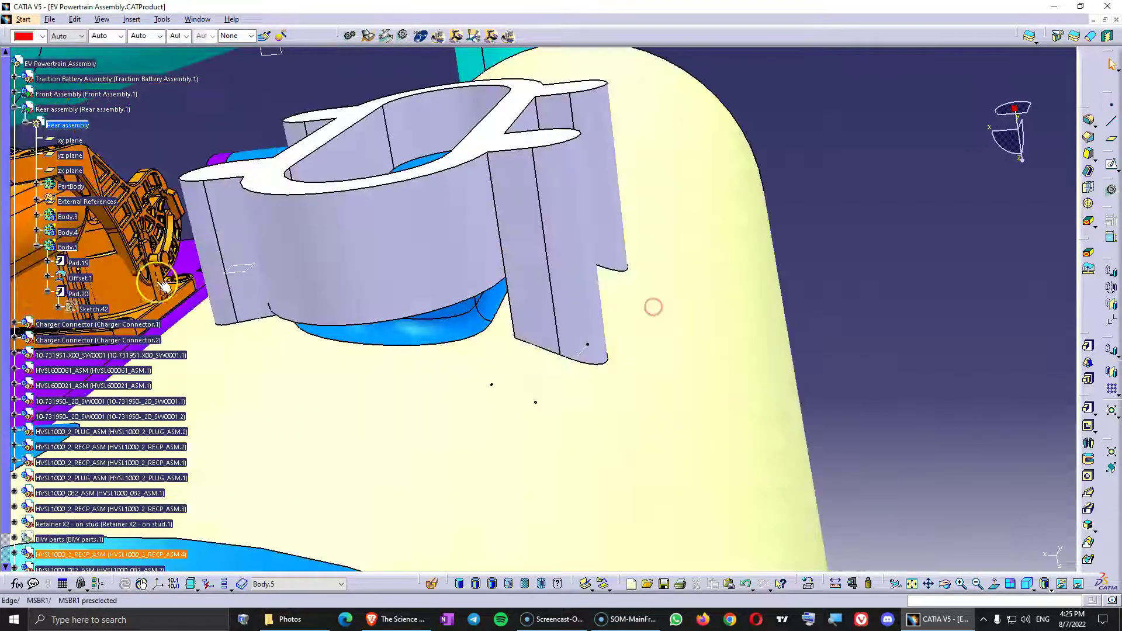
Hide the Offset.1 surface and view the bracket from the side.
right_click(79, 279)
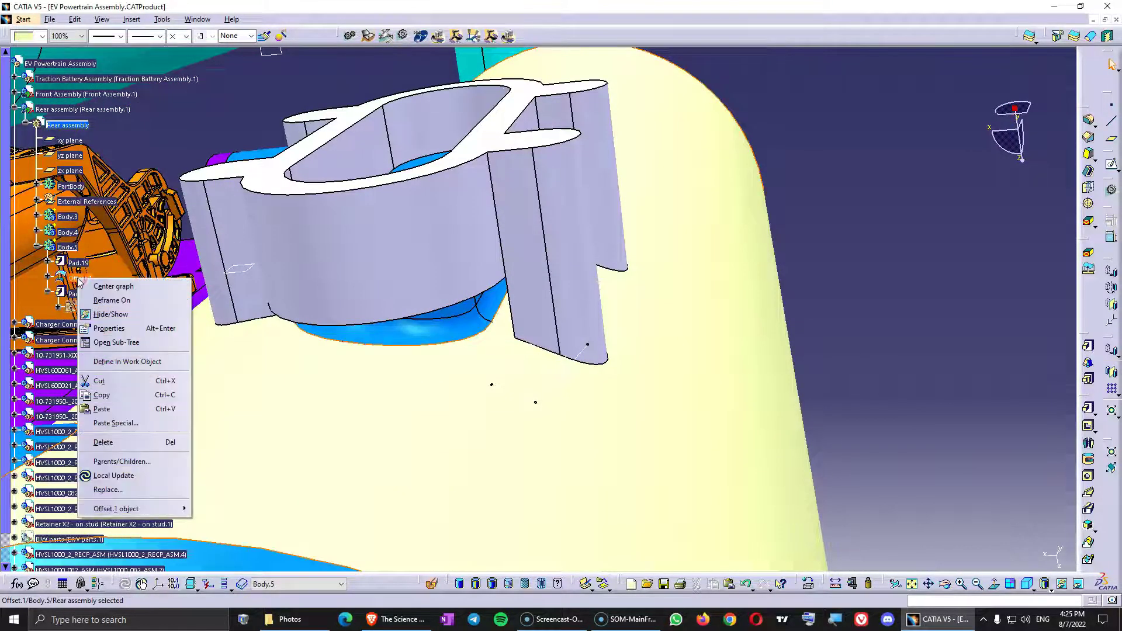
left_click(108, 315)
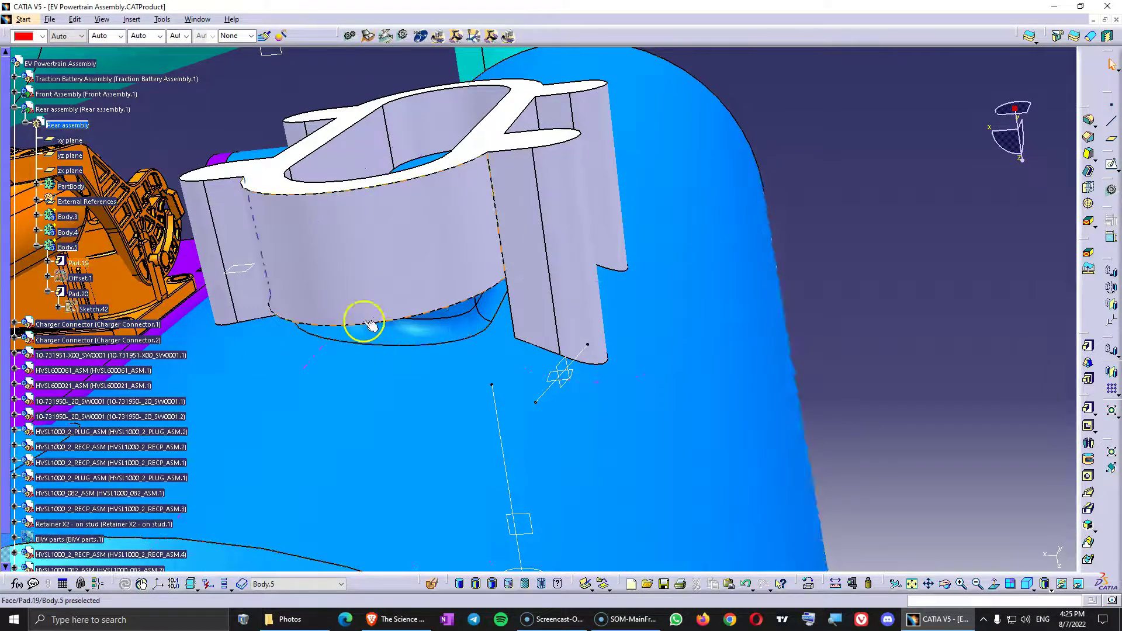
middle_click_drag(363, 321, 326, 368)
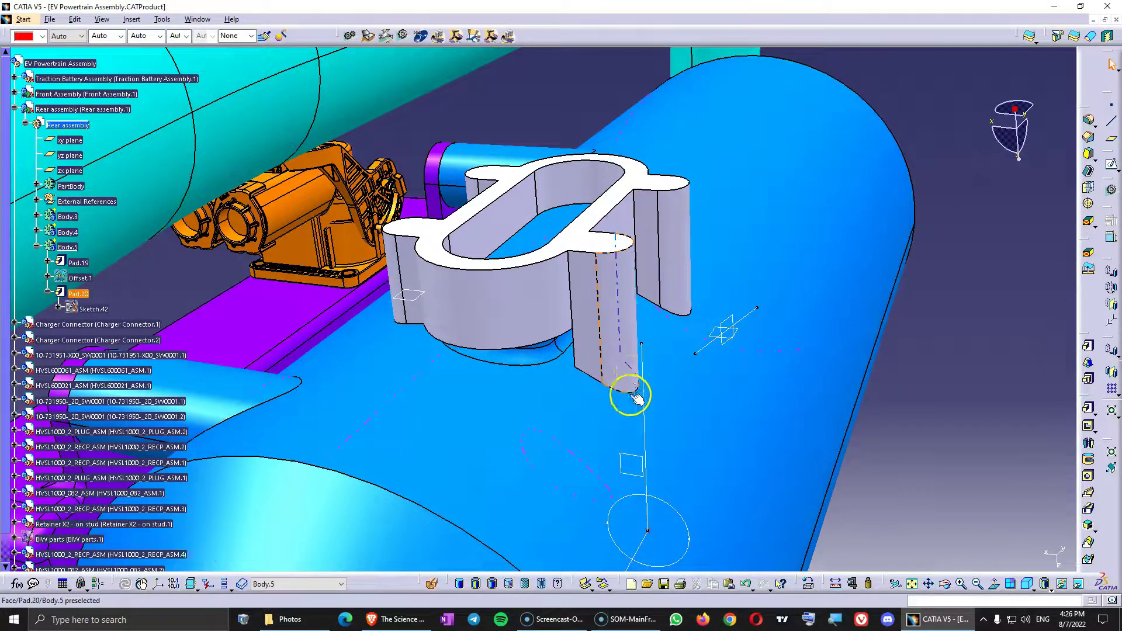
Isolate Offset.1 so it becomes the standalone Surface.4.
right_click(88, 281)
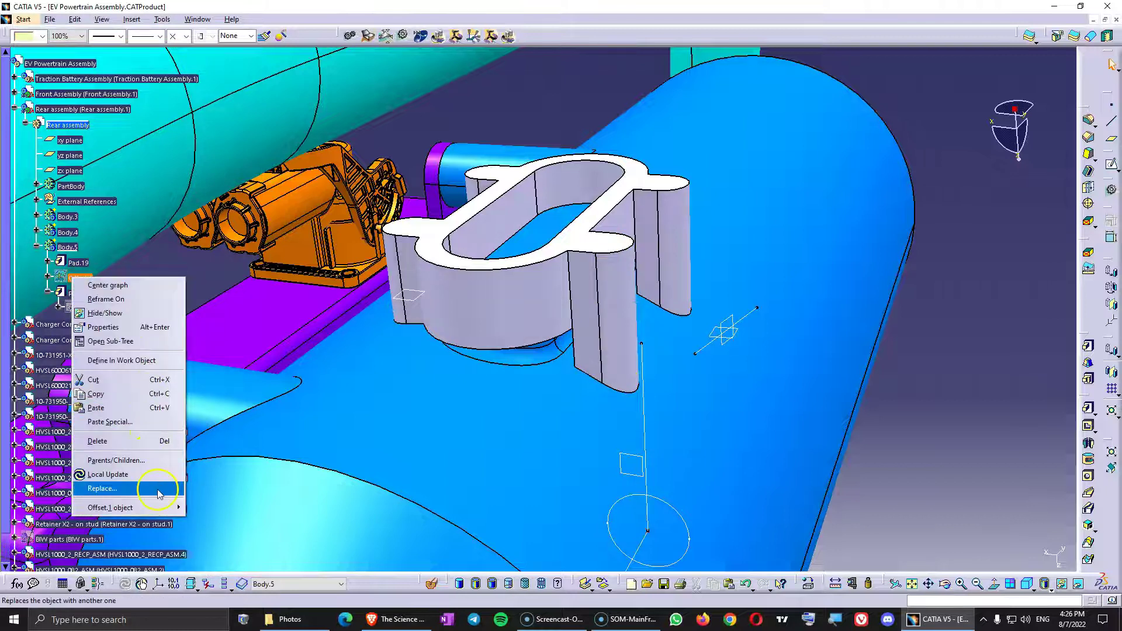
mouse_move(152, 507)
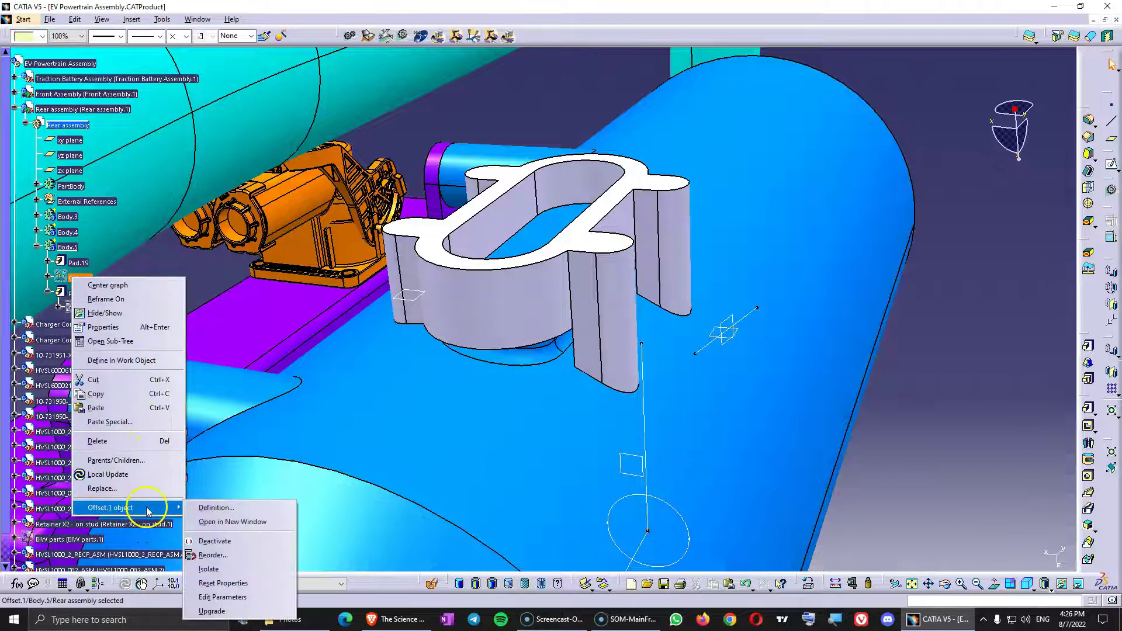
left_click(234, 570)
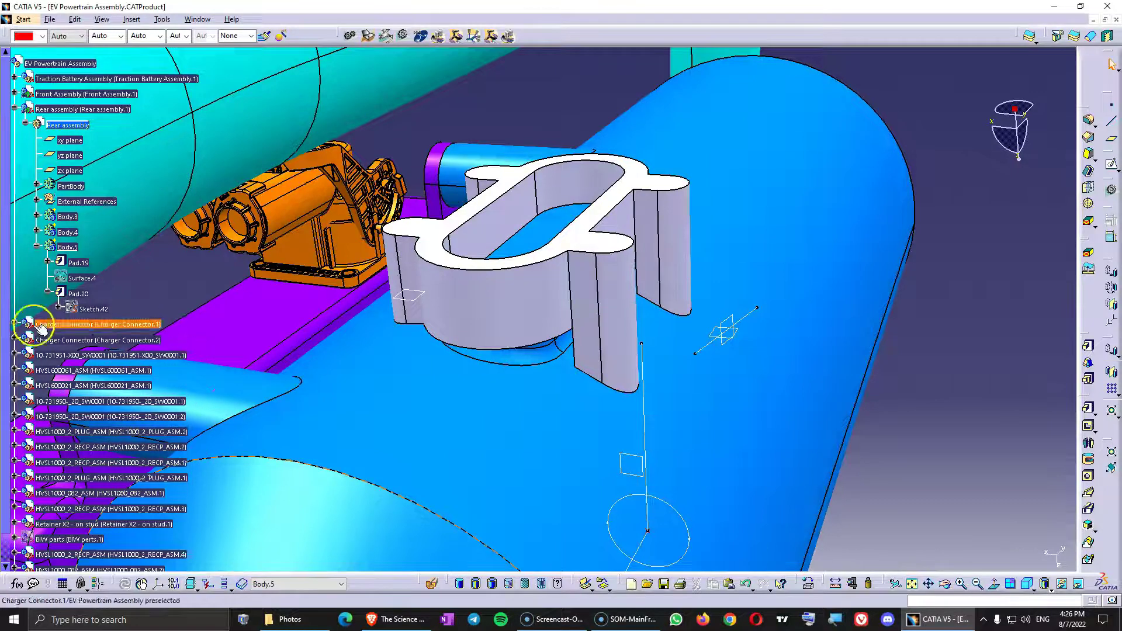
Select Surface.4 and Pad.20 to check the isolated surface and pad result.
left_click(80, 280)
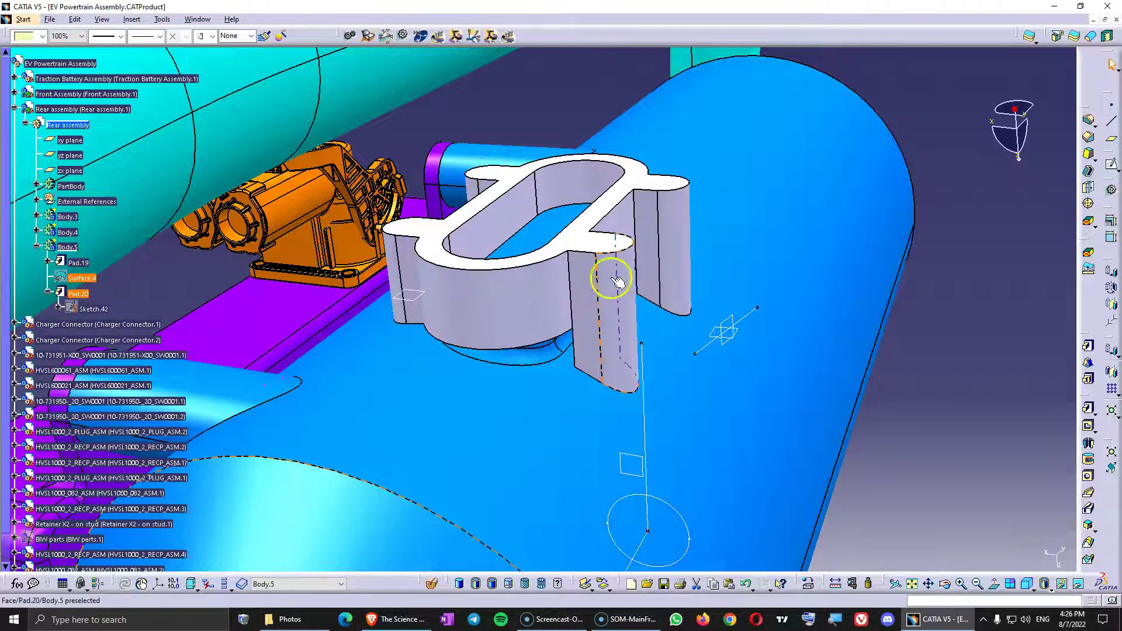
left_click(920, 412)
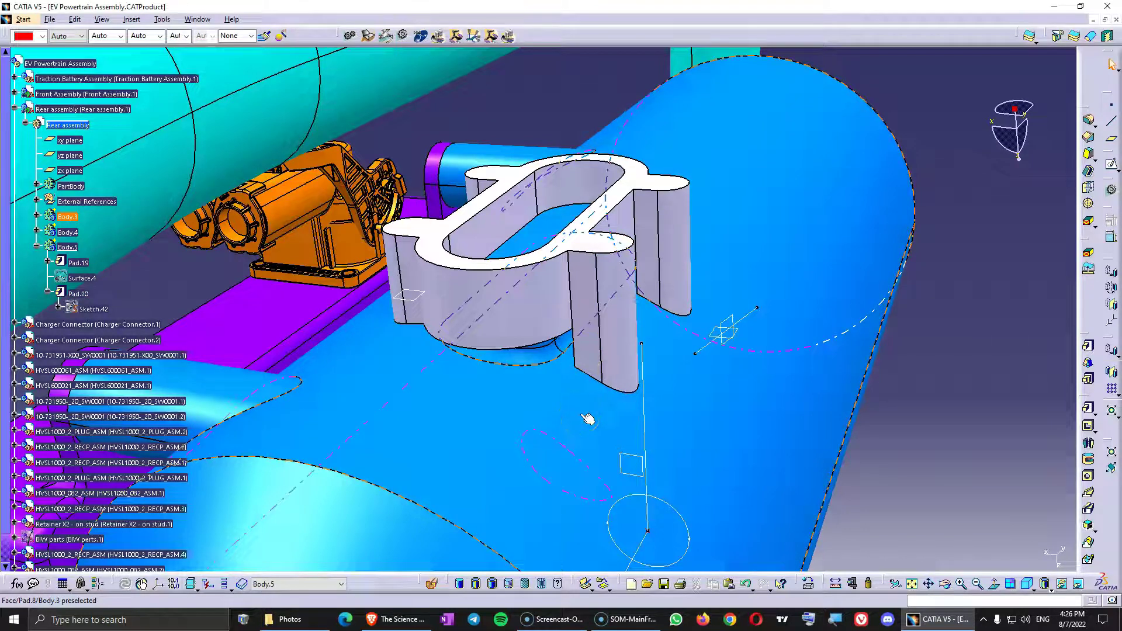
left_click(606, 287)
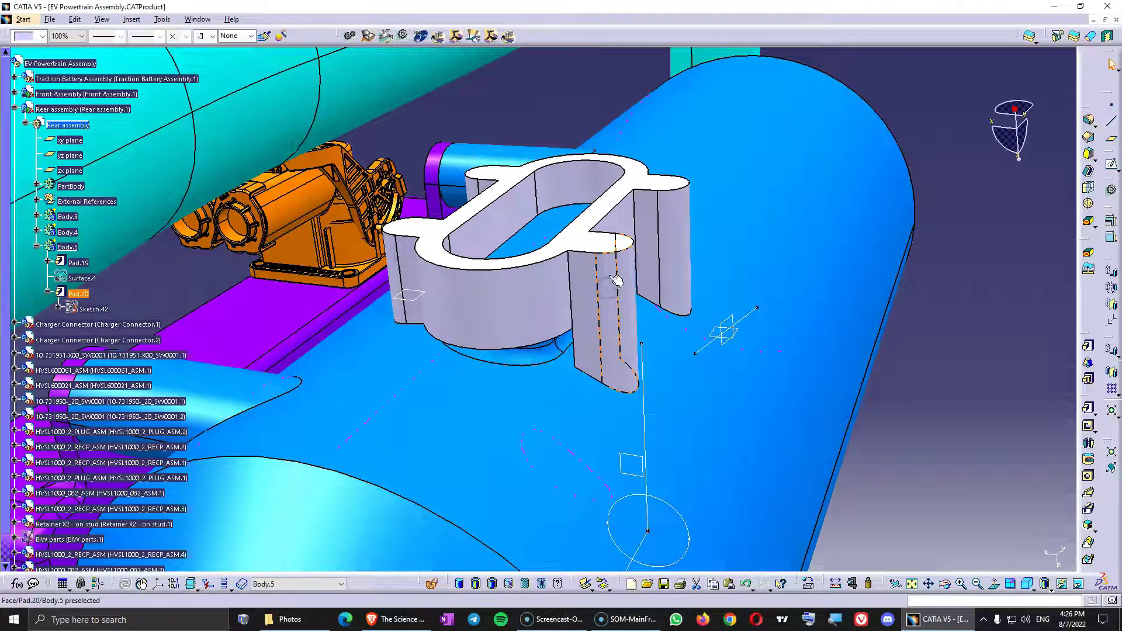
left_click(72, 278)
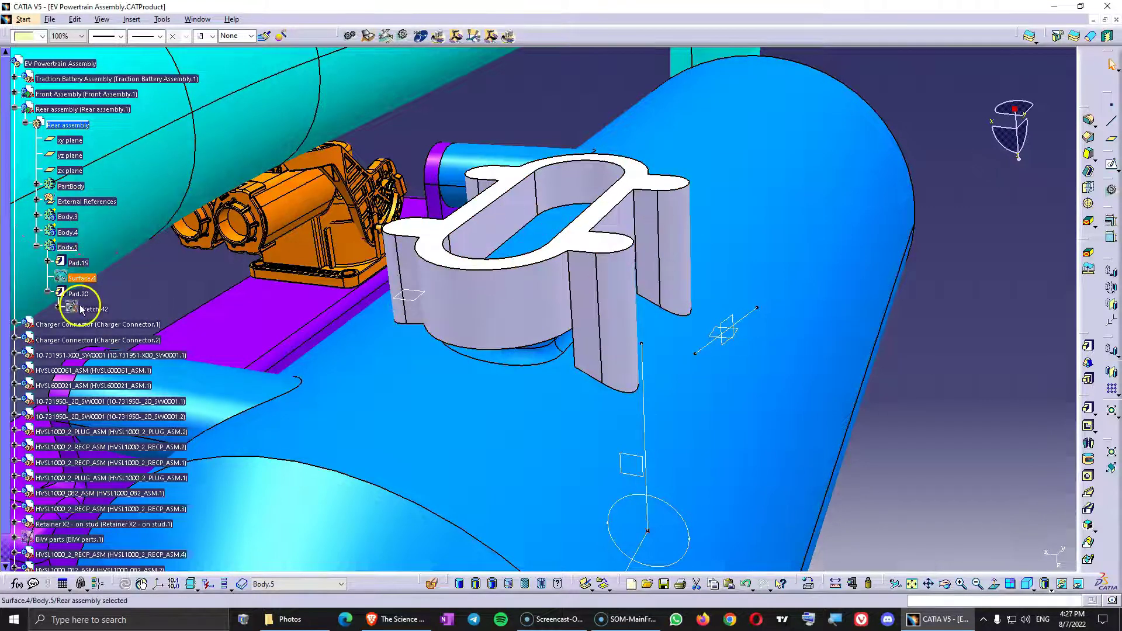
right_click(69, 248)
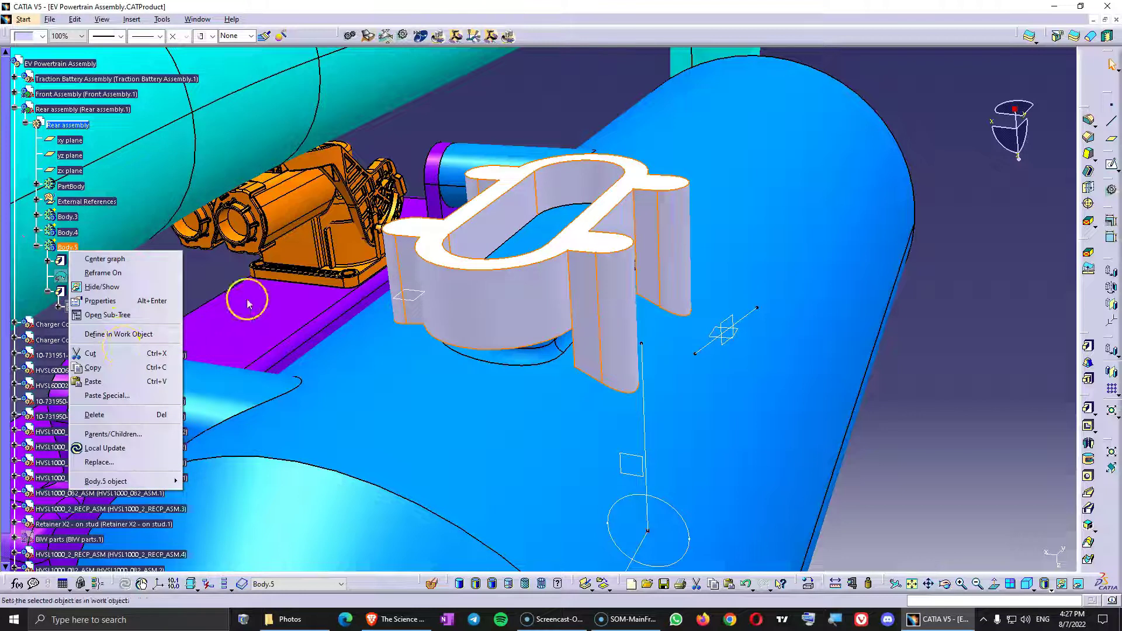
left_click(225, 255)
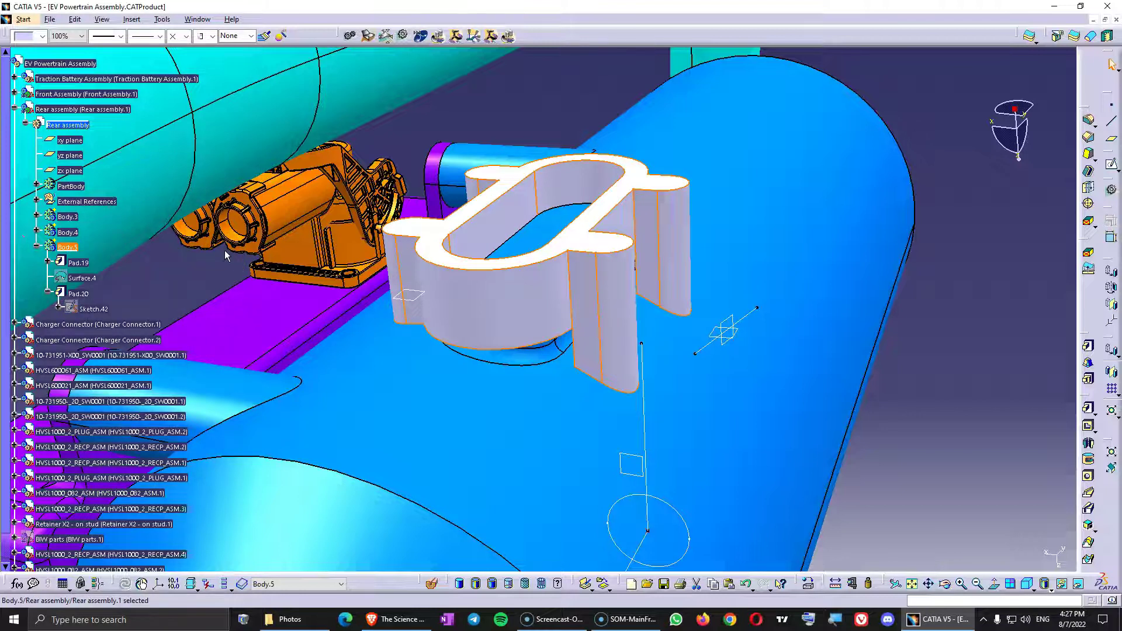